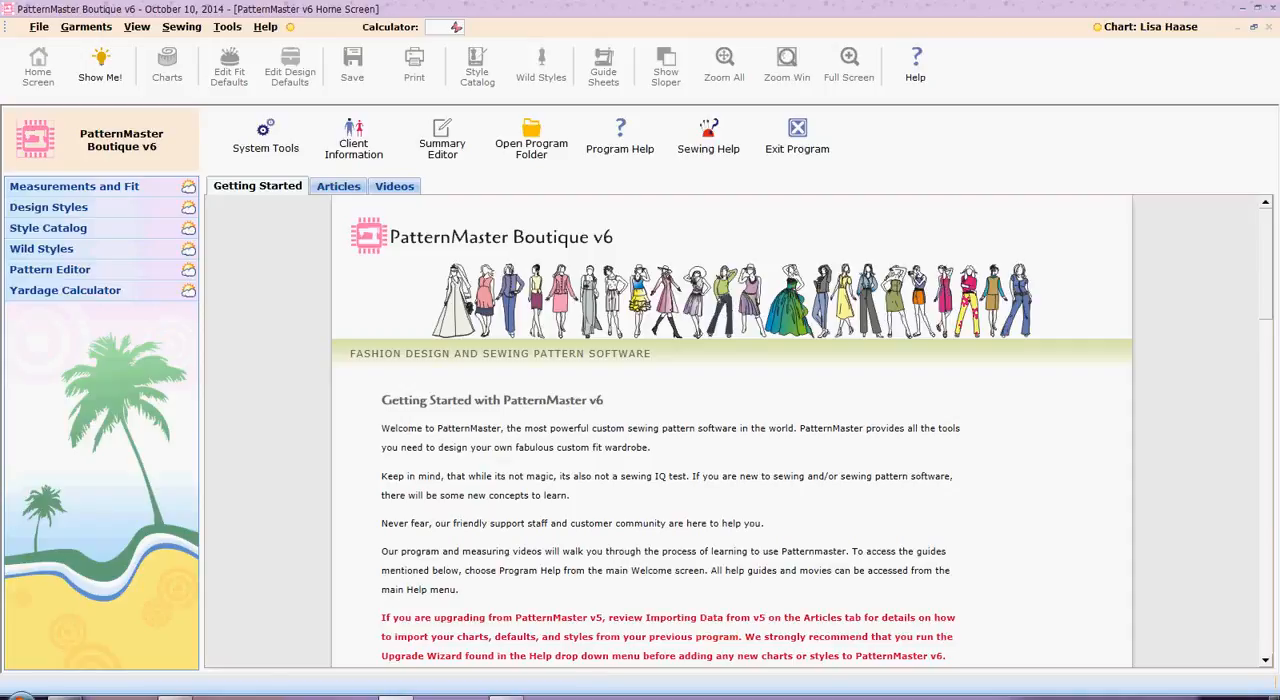
# Switch to Windows Photo Viewer to examine the original 1947 suit design, and return to PatternMaster Boutique
pyautogui.click(510, 694)
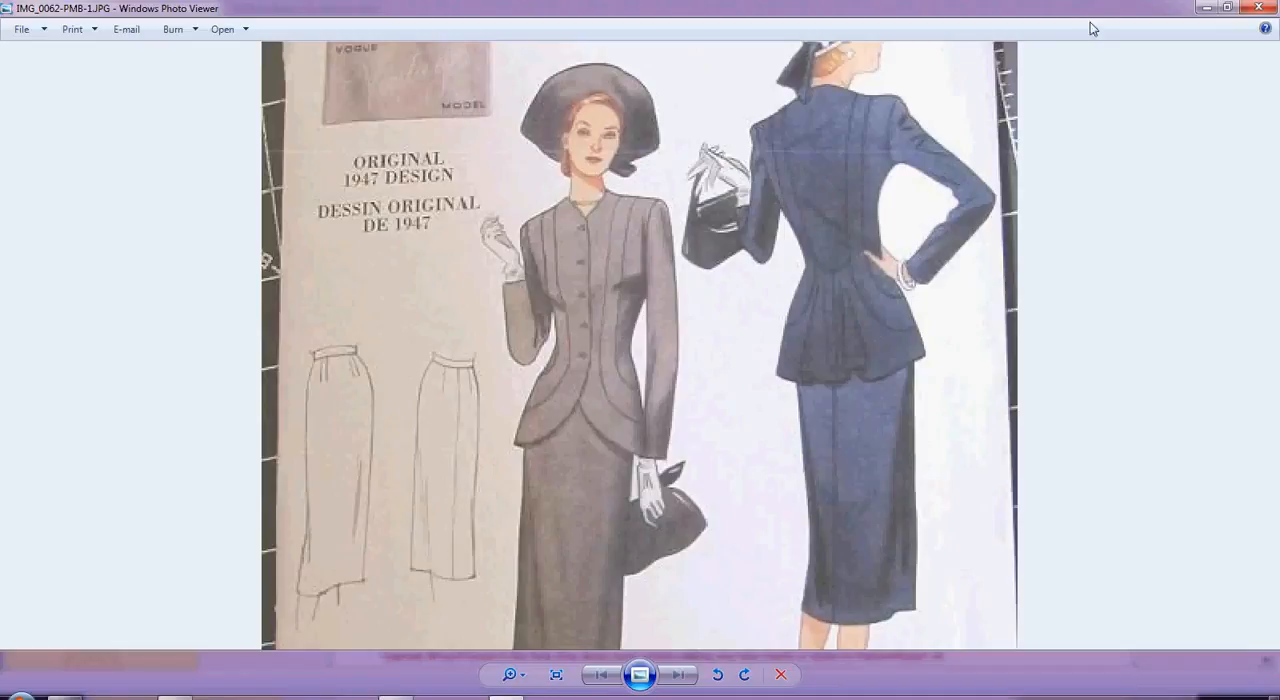
pyautogui.click(1207, 10)
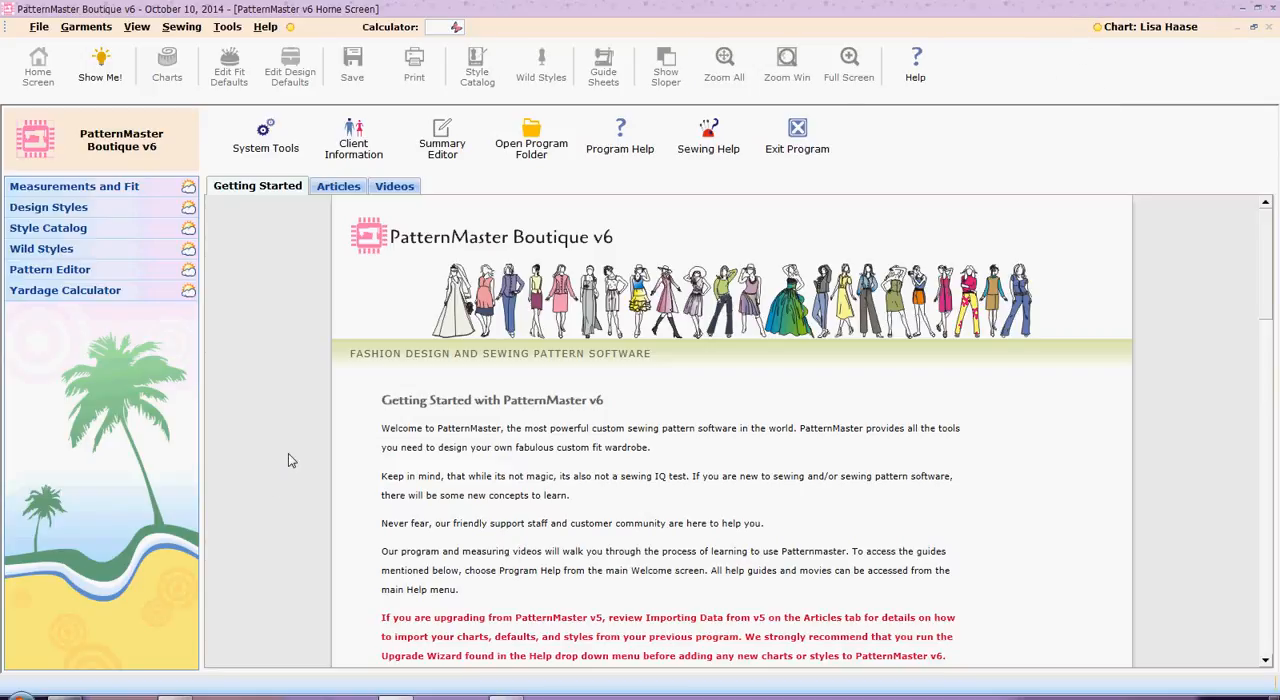
# Start a new jacket design and dismiss the reminder about jacket defaults
pyautogui.click(189, 210)
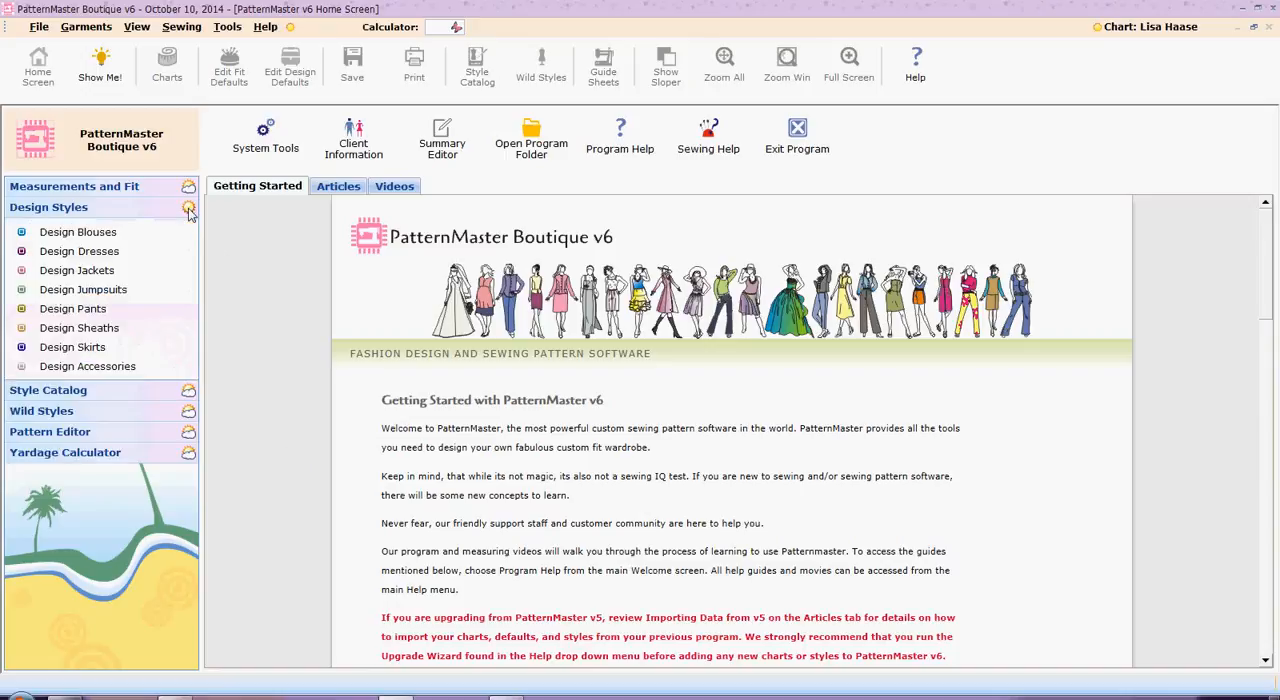
pyautogui.click(100, 271)
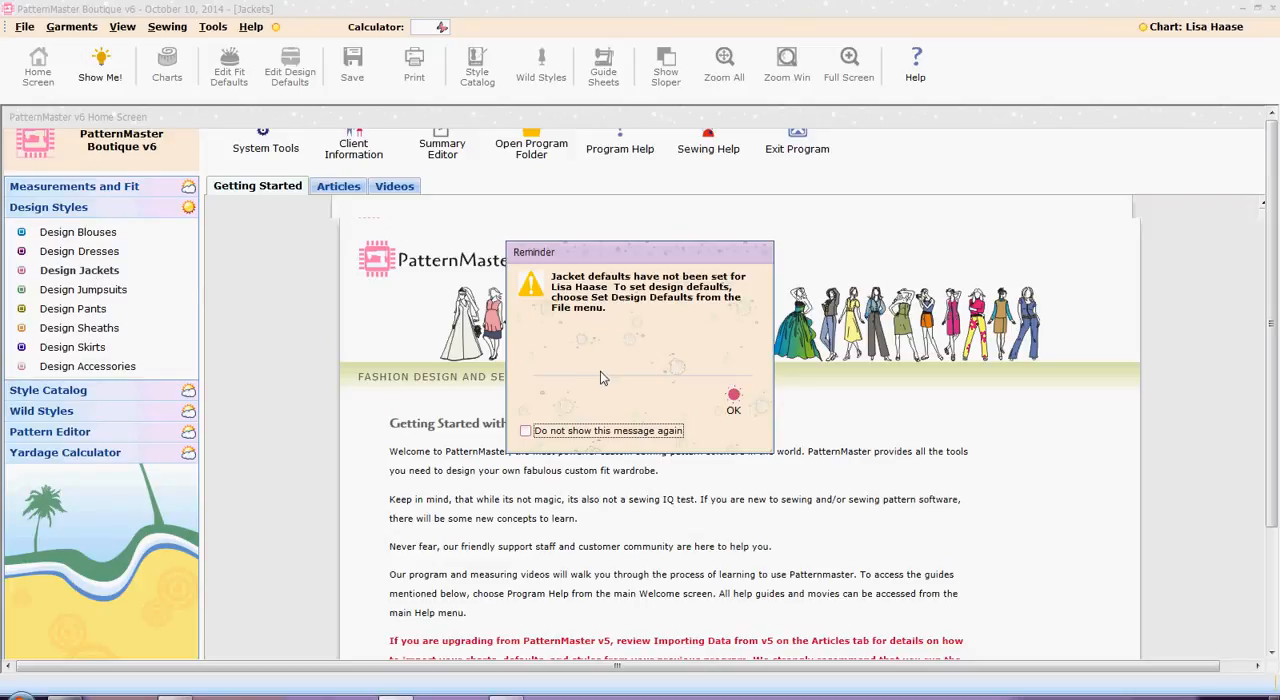
pyautogui.click(734, 401)
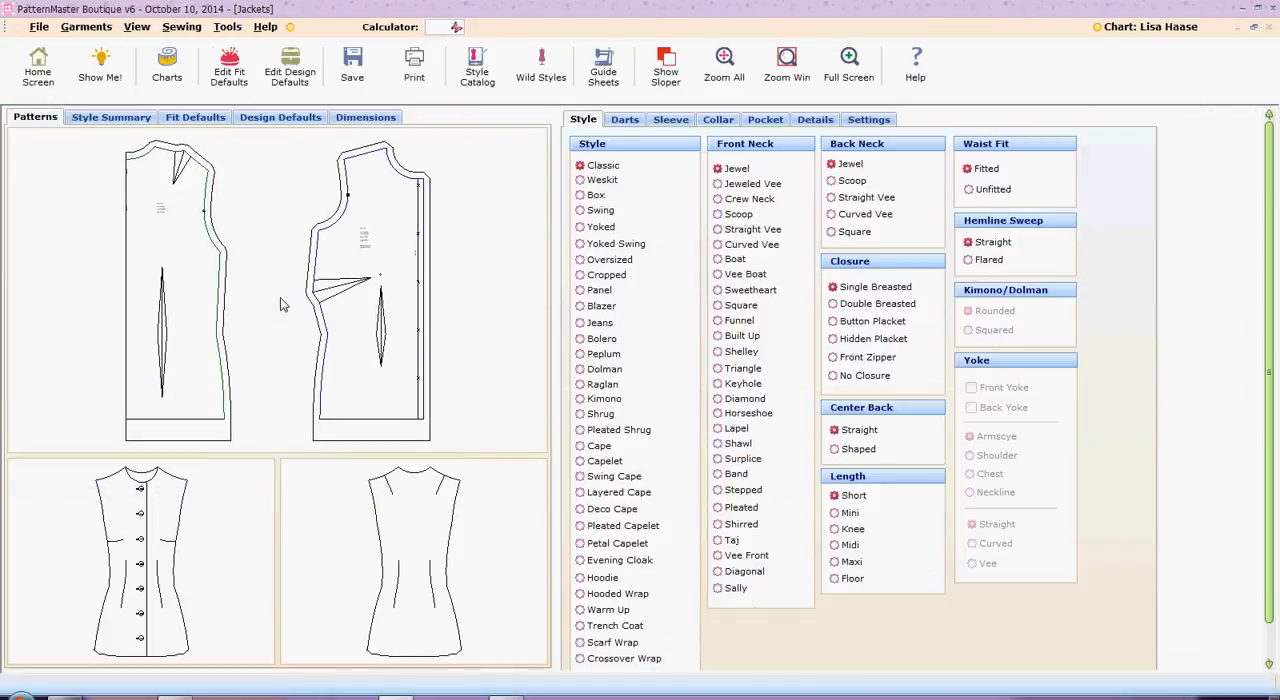
# Open the fit defaults without saving the style, and set waist ease to 0.75, hip ease to 2 and chest ease to 2
pyautogui.click(228, 70)
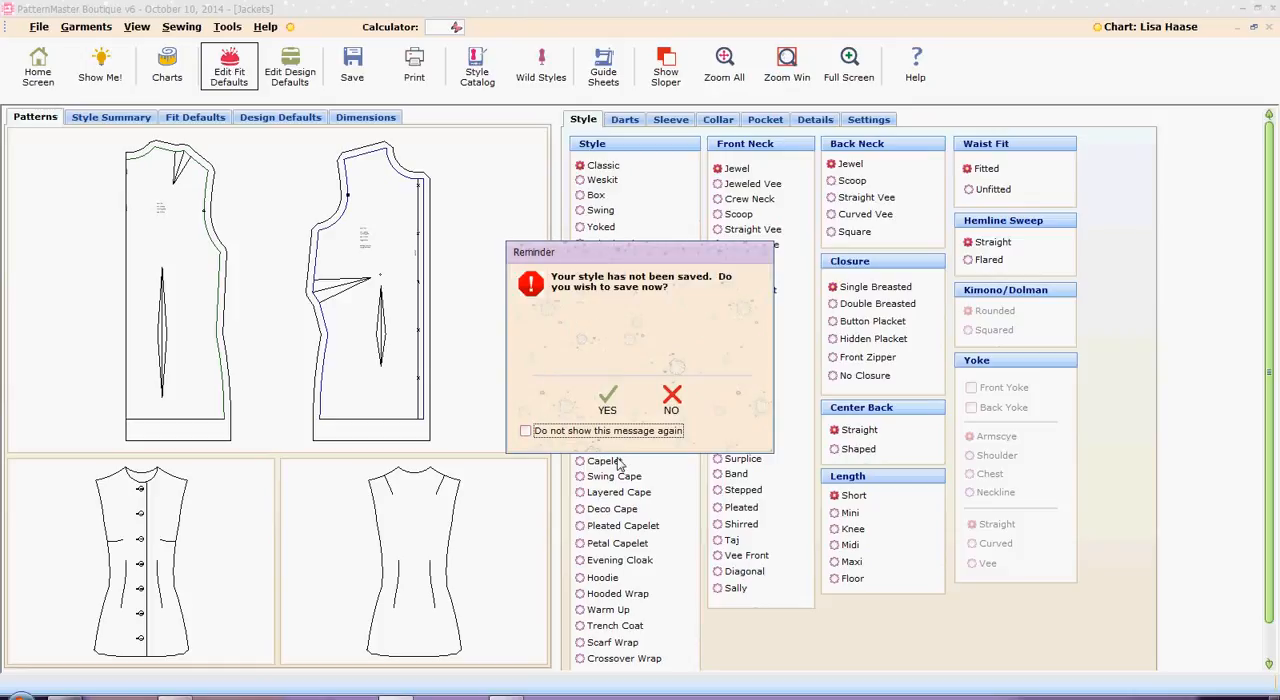
pyautogui.click(673, 407)
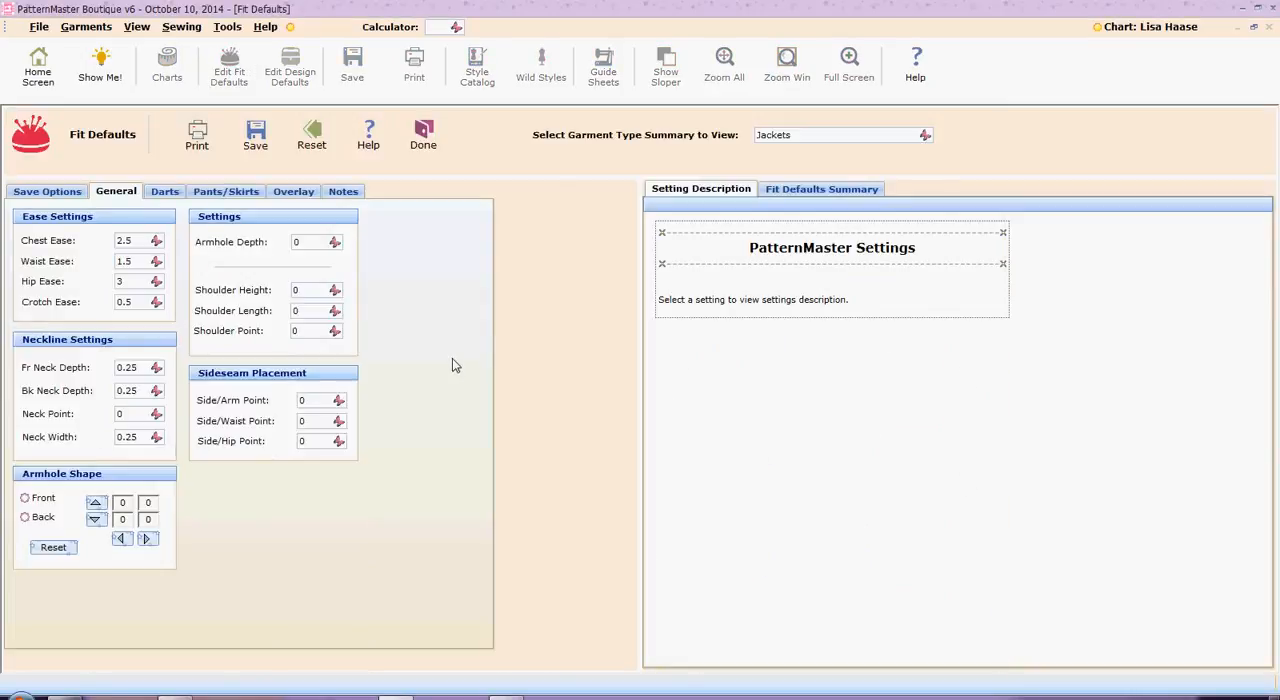
pyautogui.click(155, 261)
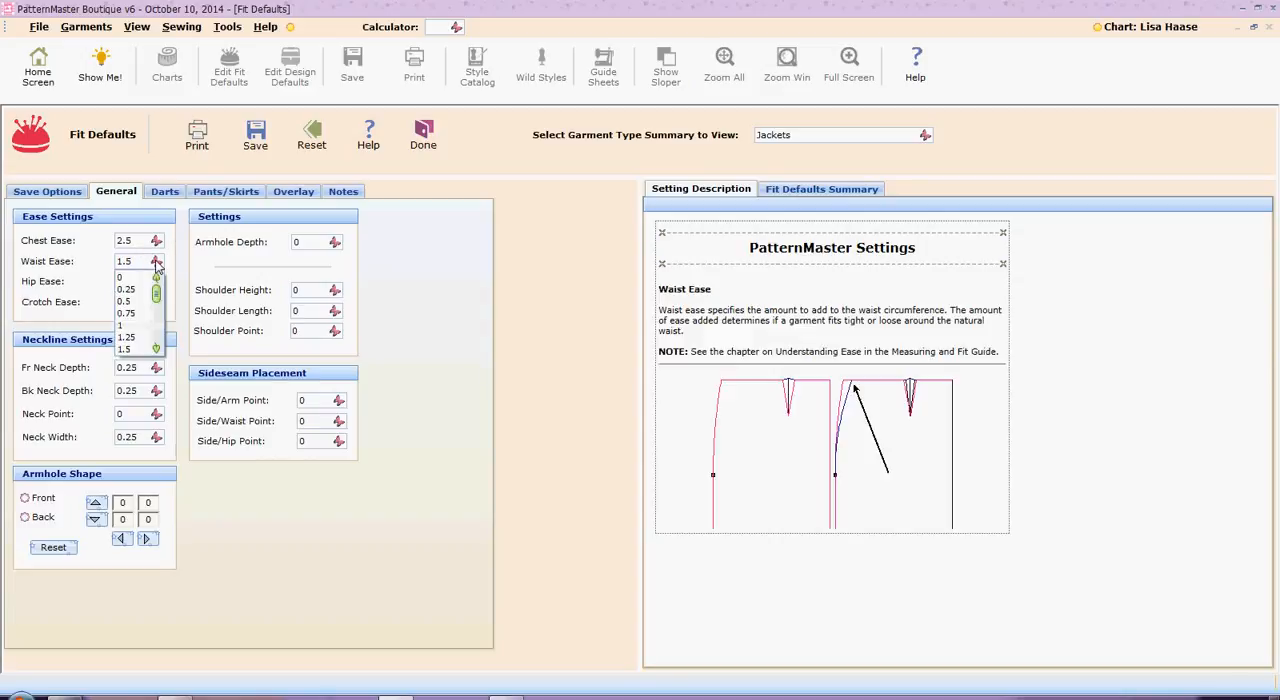
pyautogui.click(137, 316)
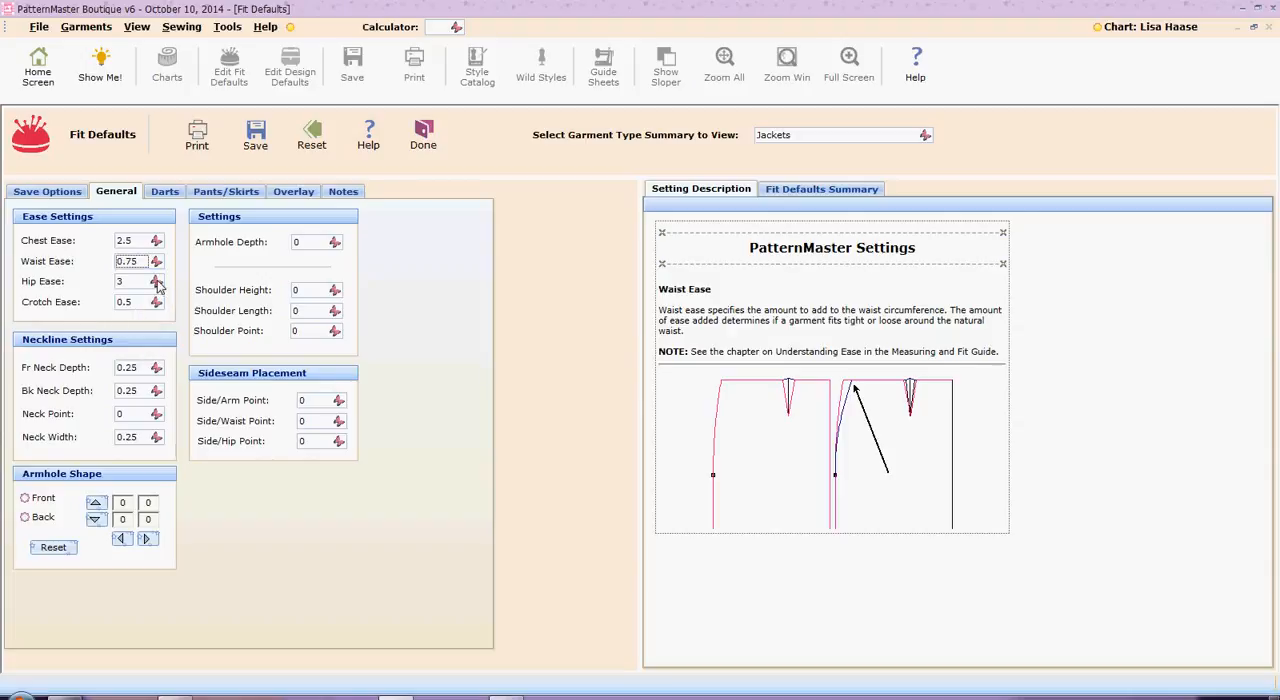
pyautogui.click(156, 282)
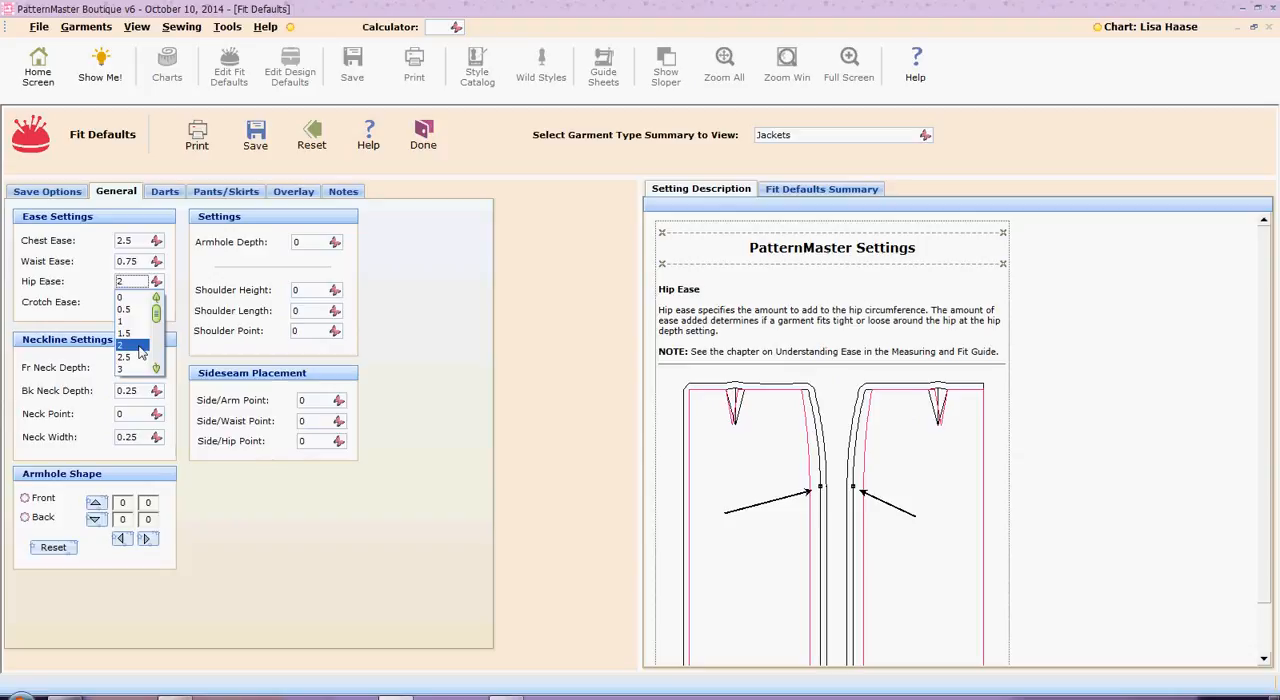
pyautogui.click(139, 346)
pyautogui.click(155, 242)
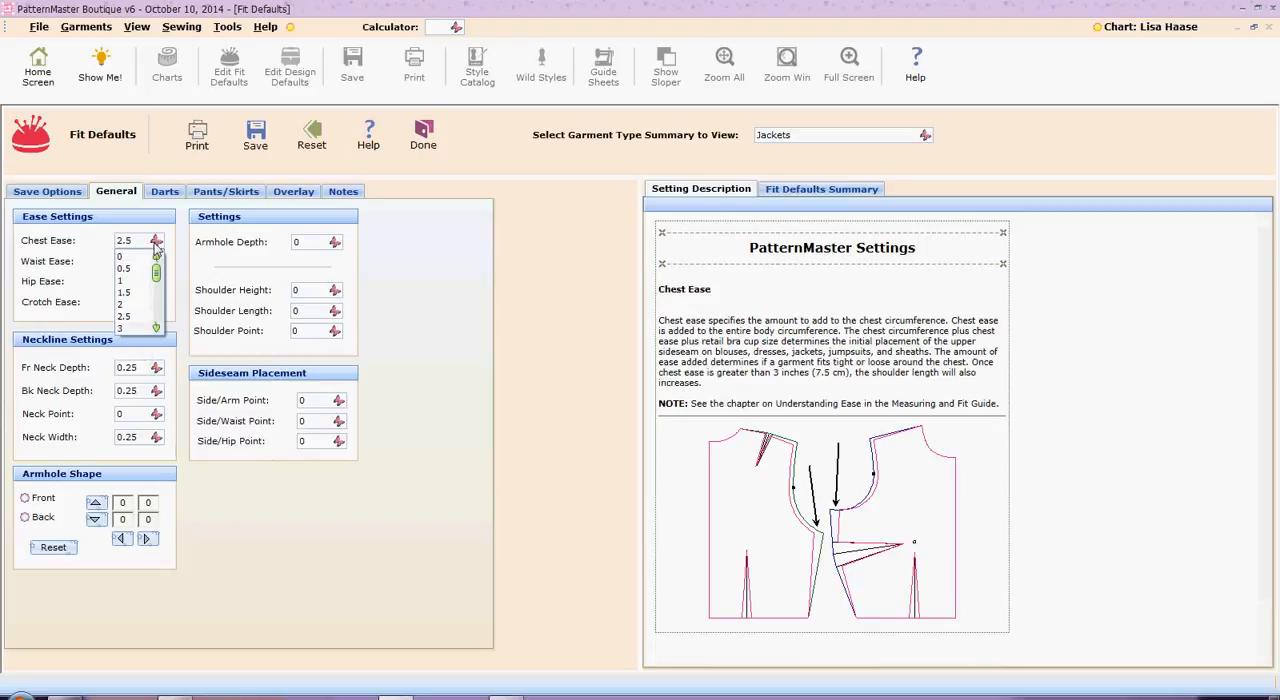
pyautogui.click(140, 304)
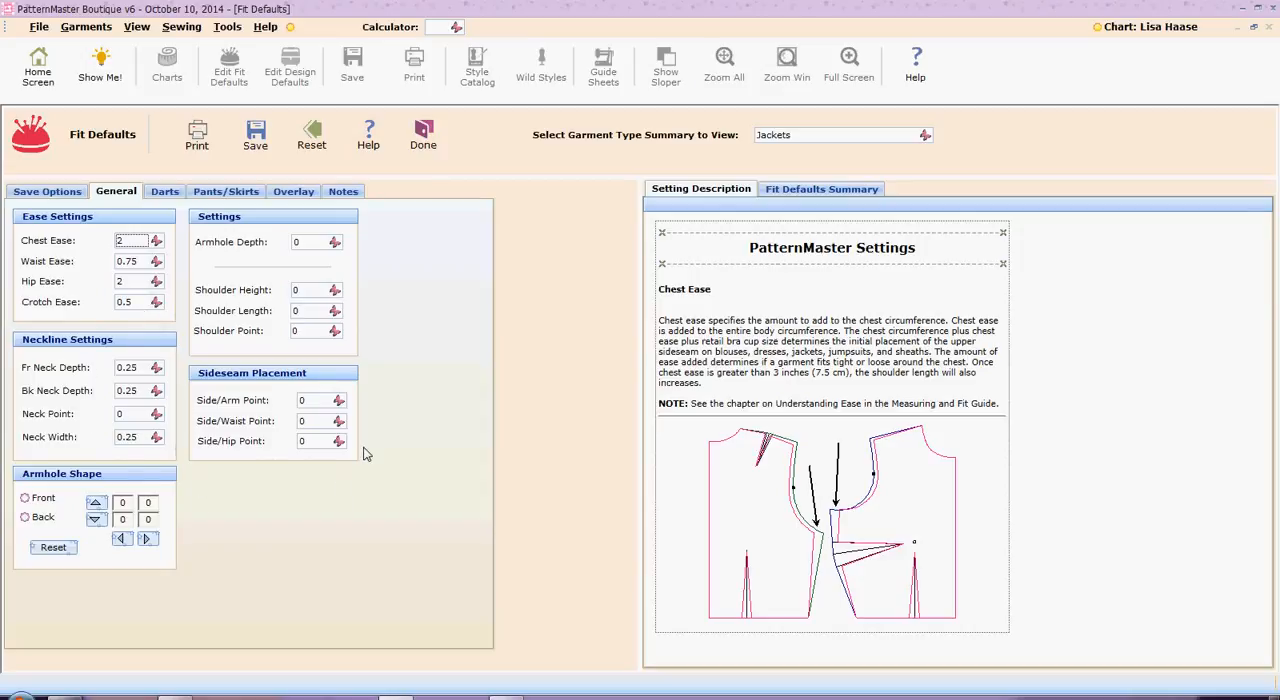
# Review the dart fit defaults and set the back crotch shape to Flat
pyautogui.click(168, 196)
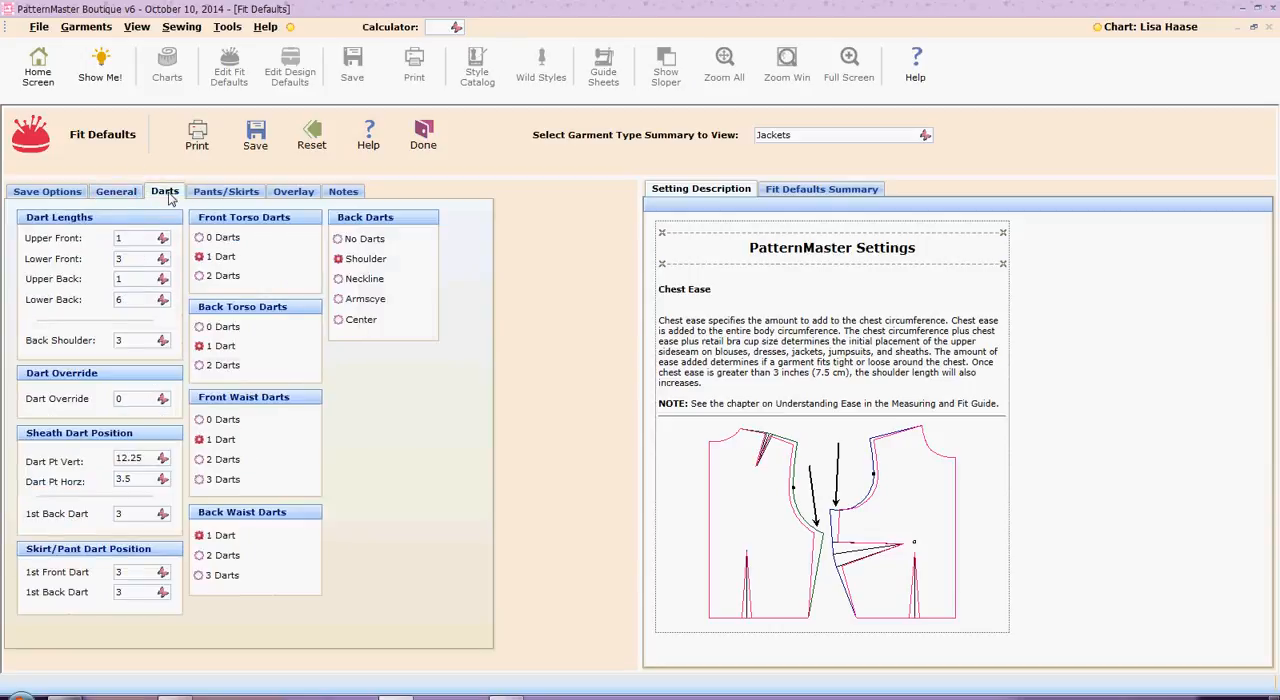
pyautogui.click(225, 196)
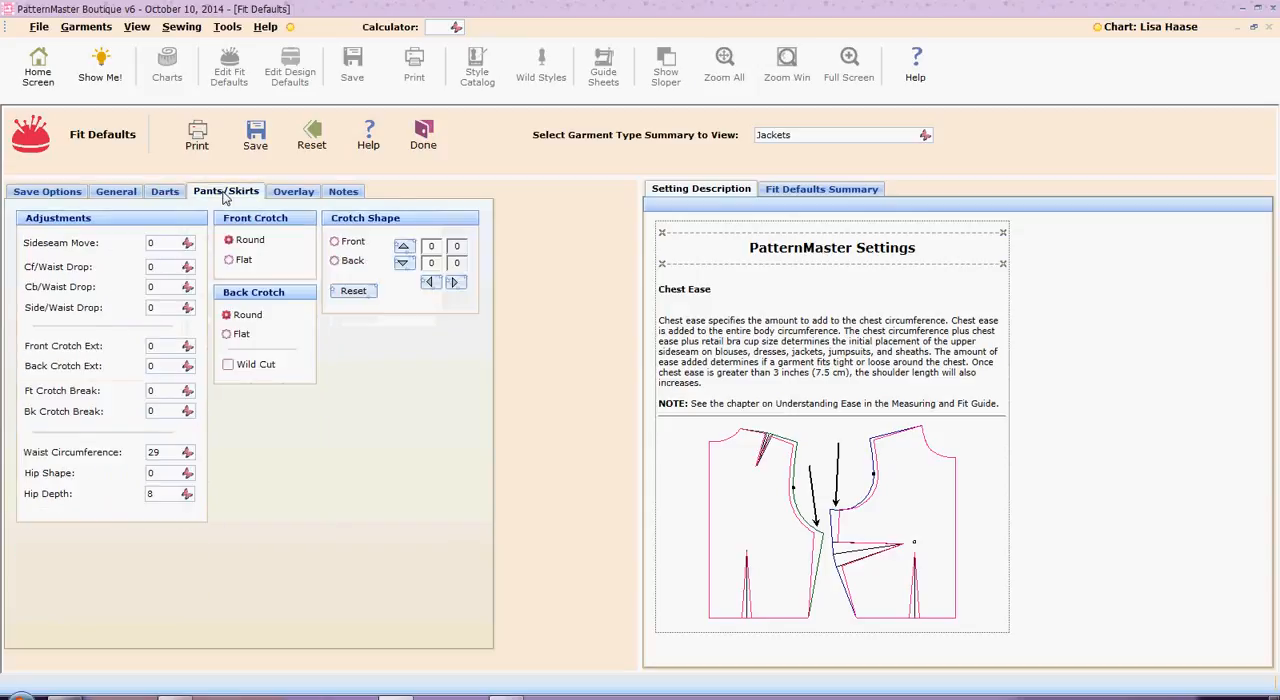
pyautogui.click(228, 335)
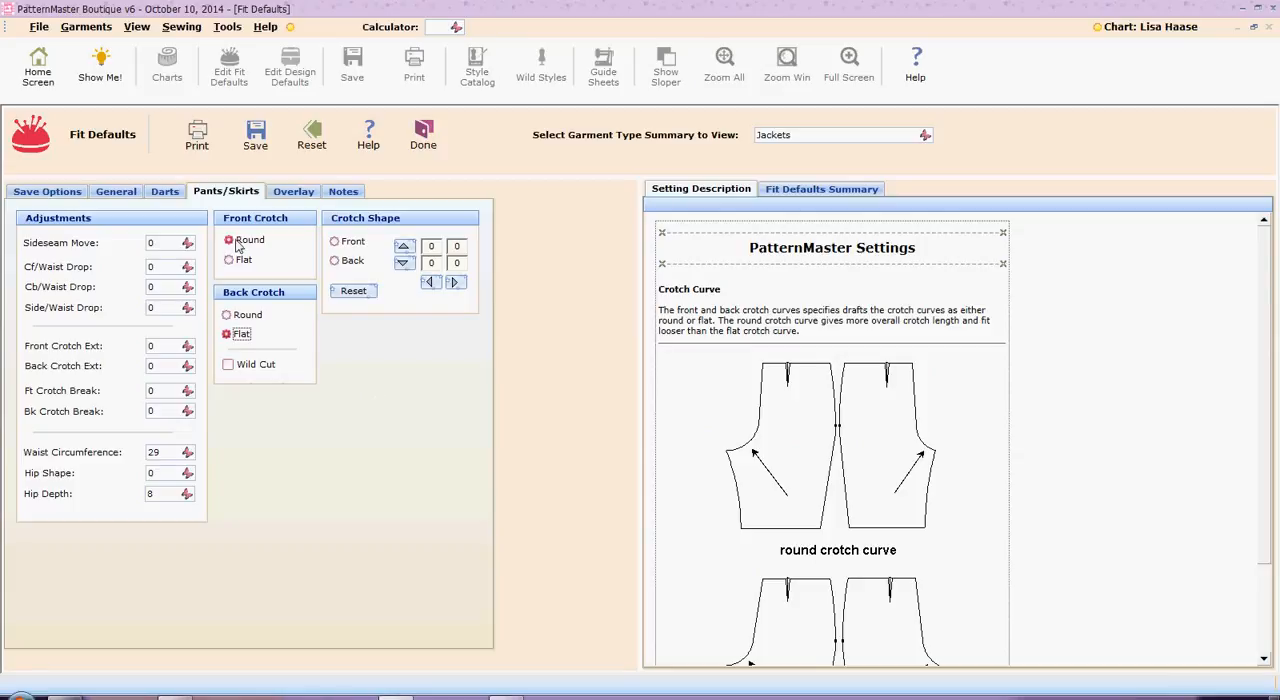
# Review the overlay and notes defaults, save the fit defaults for jackets and return to the jacket design
pyautogui.click(295, 196)
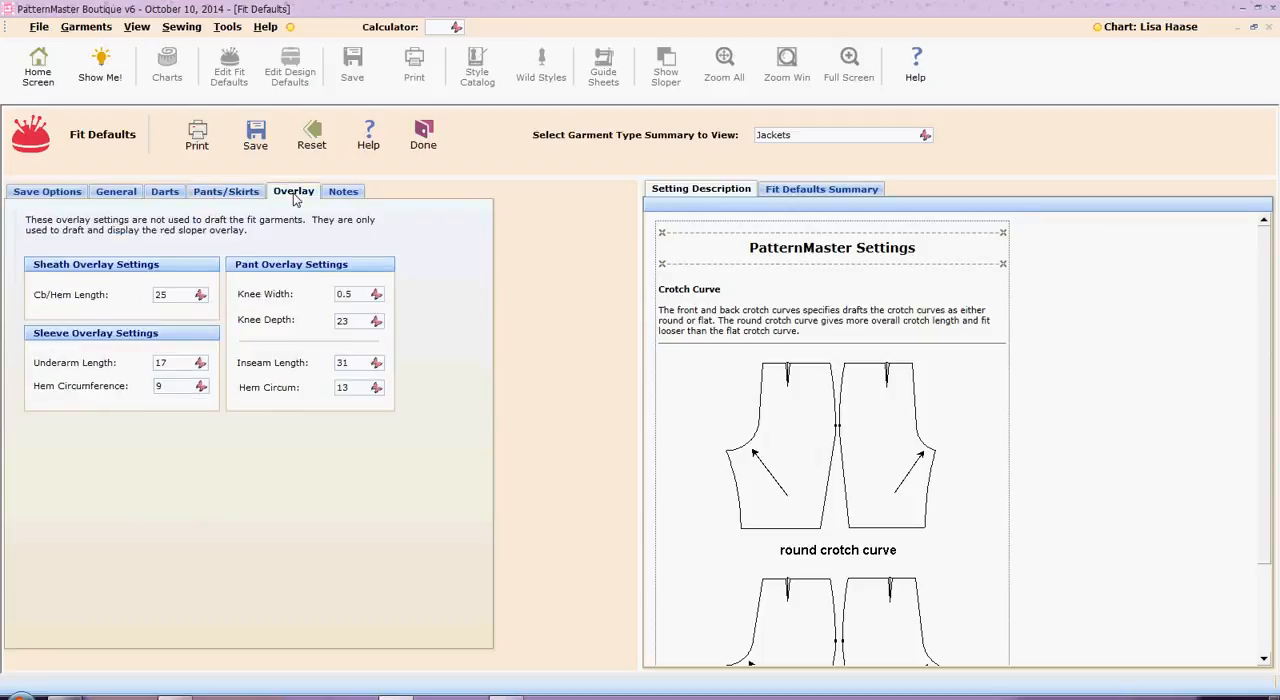
pyautogui.click(352, 192)
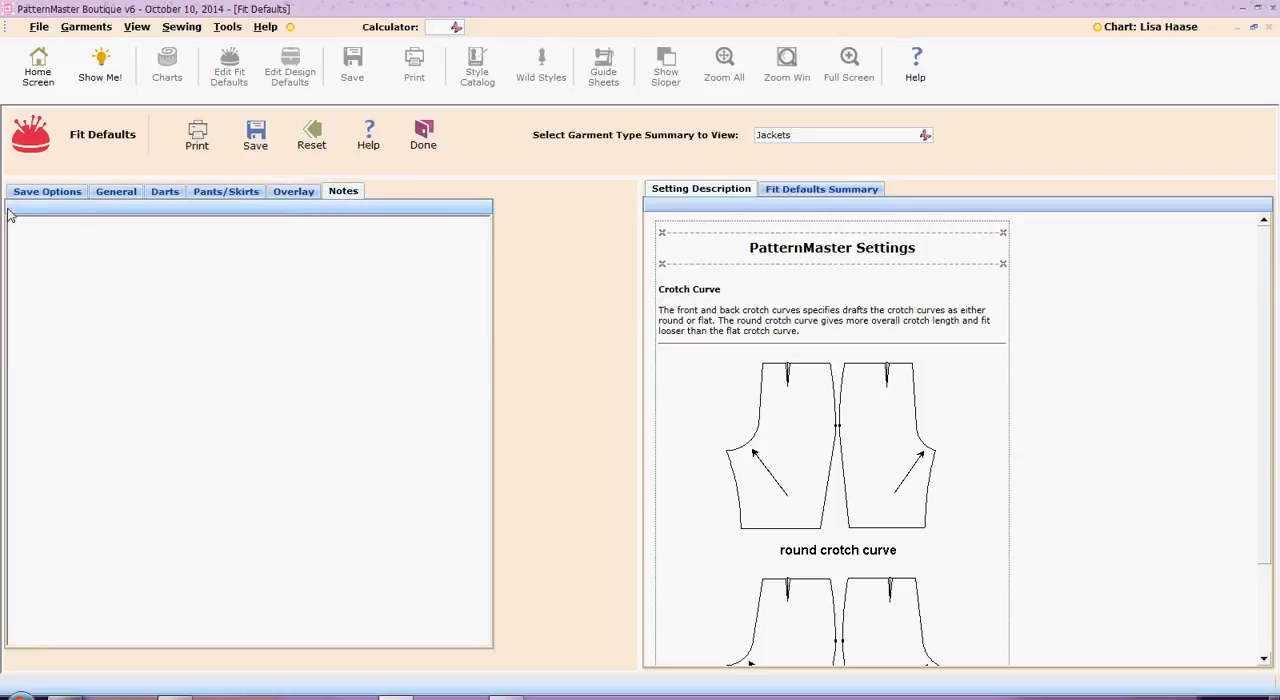
pyautogui.click(255, 137)
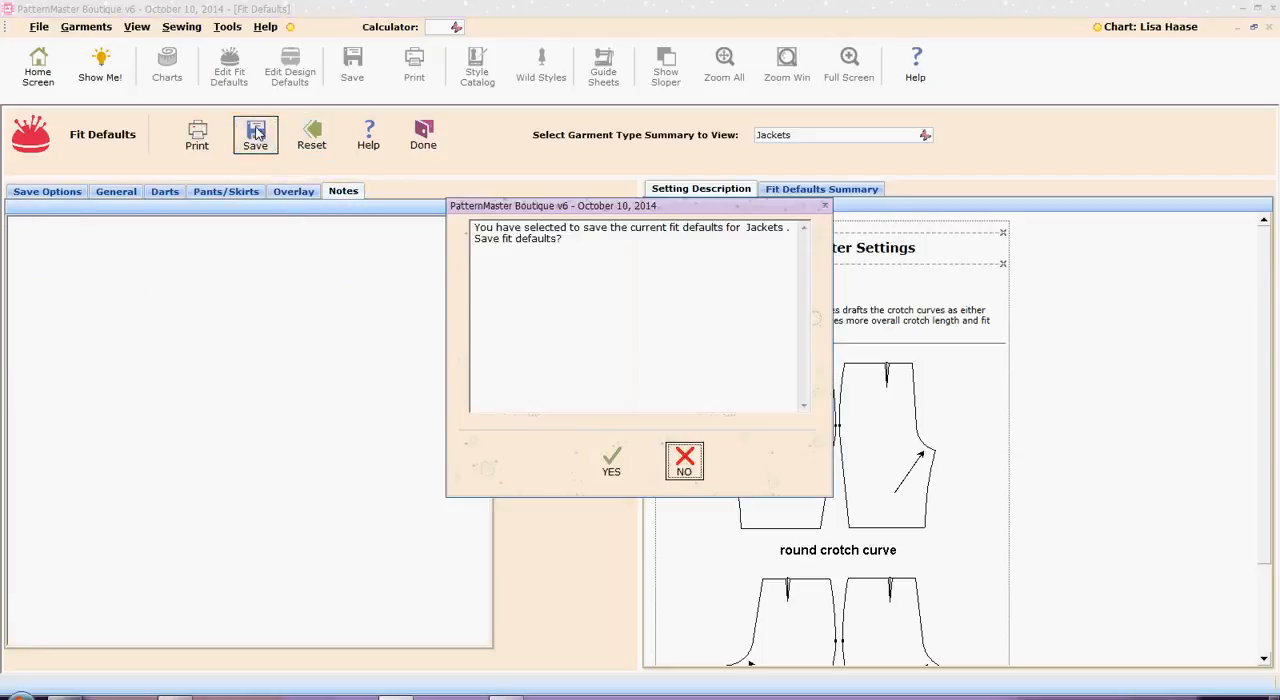
pyautogui.click(615, 472)
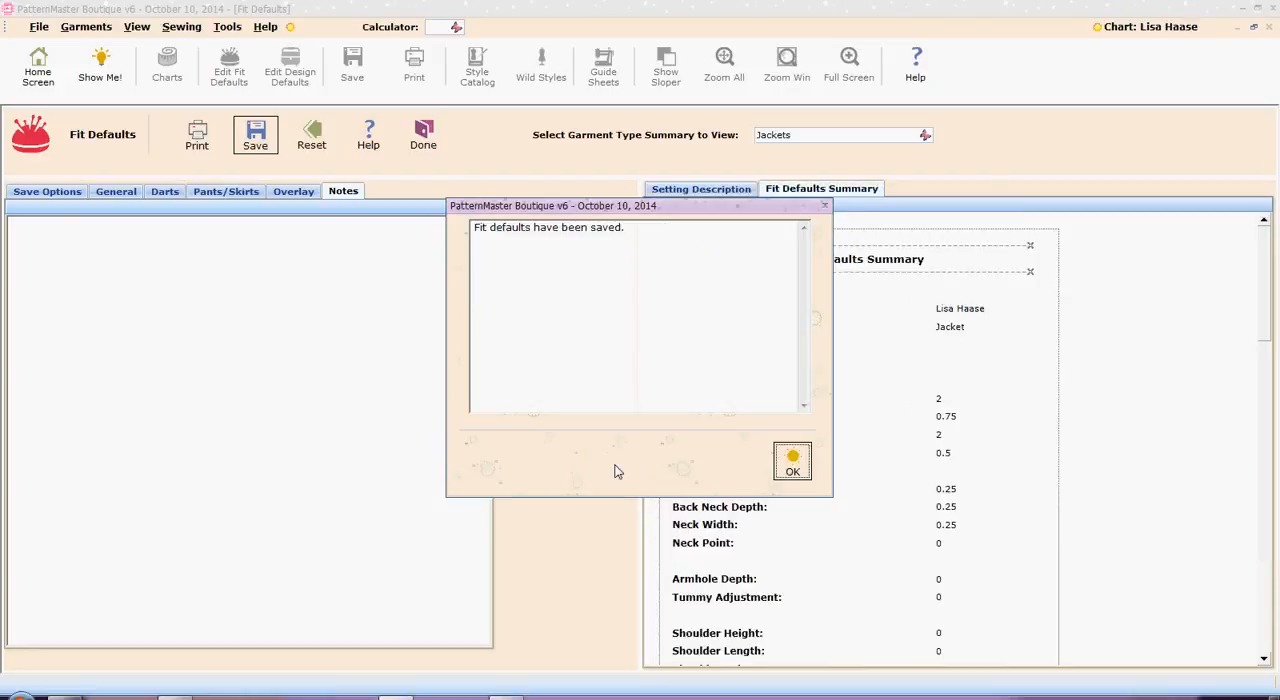
pyautogui.click(794, 464)
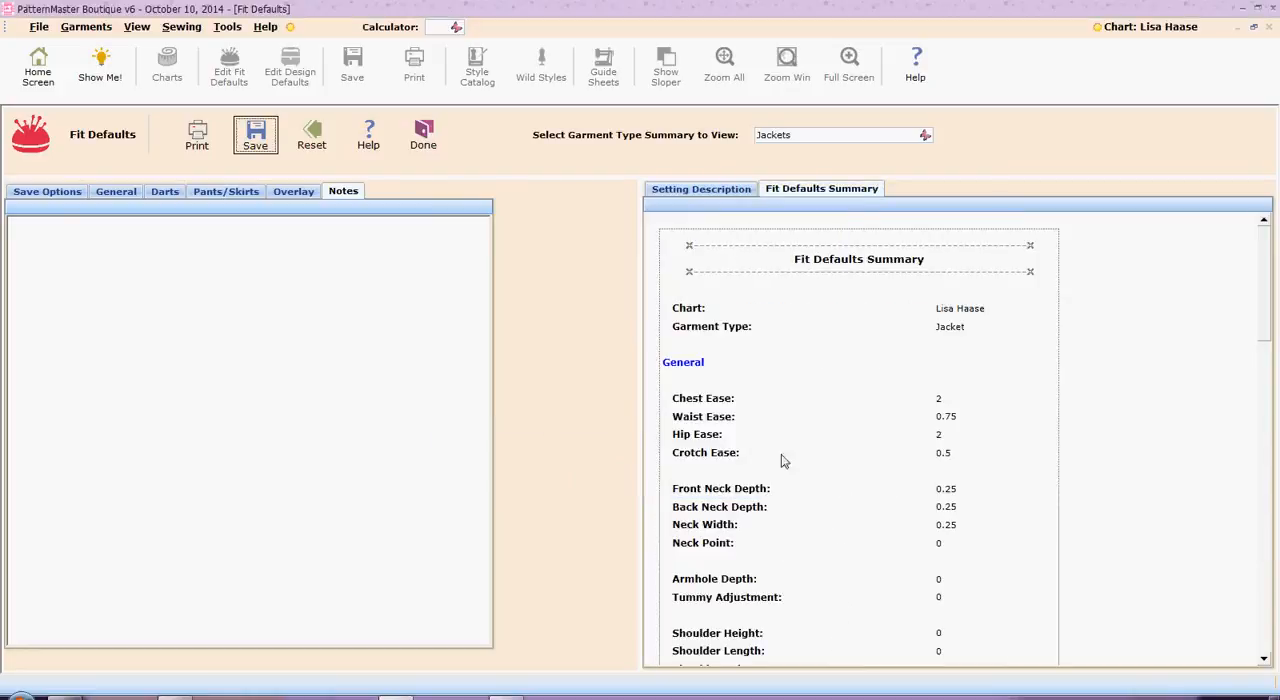
pyautogui.click(424, 140)
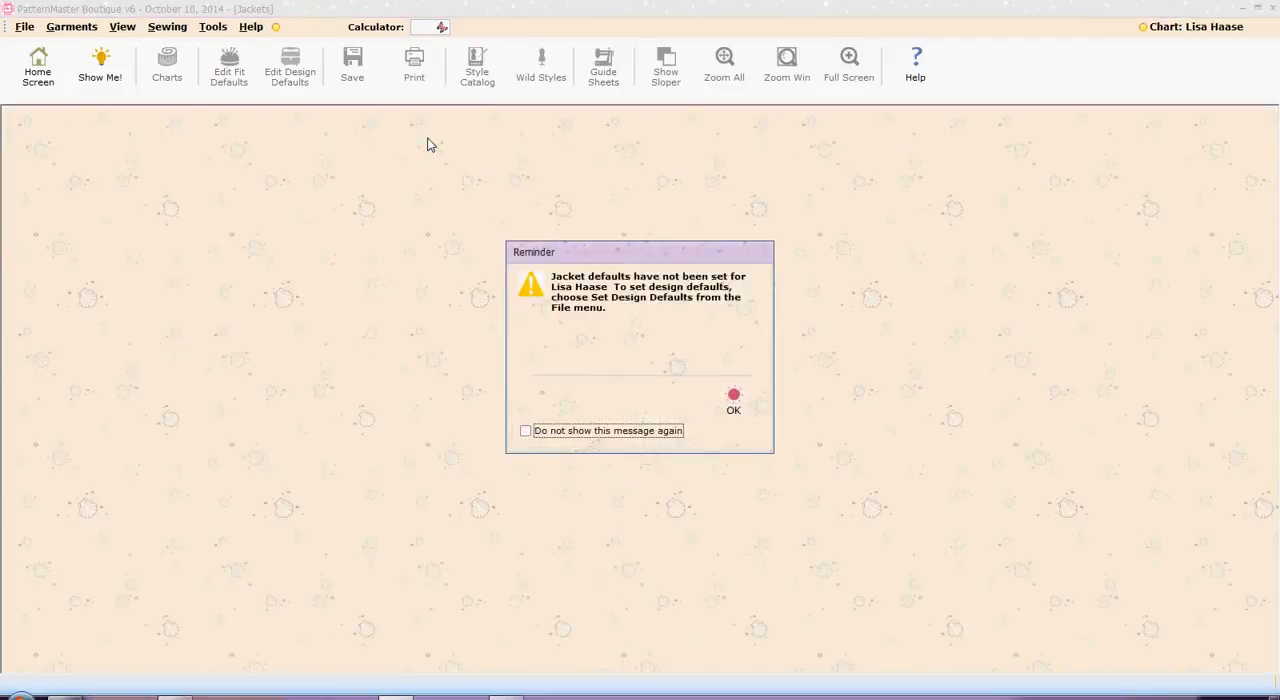
pyautogui.click(733, 400)
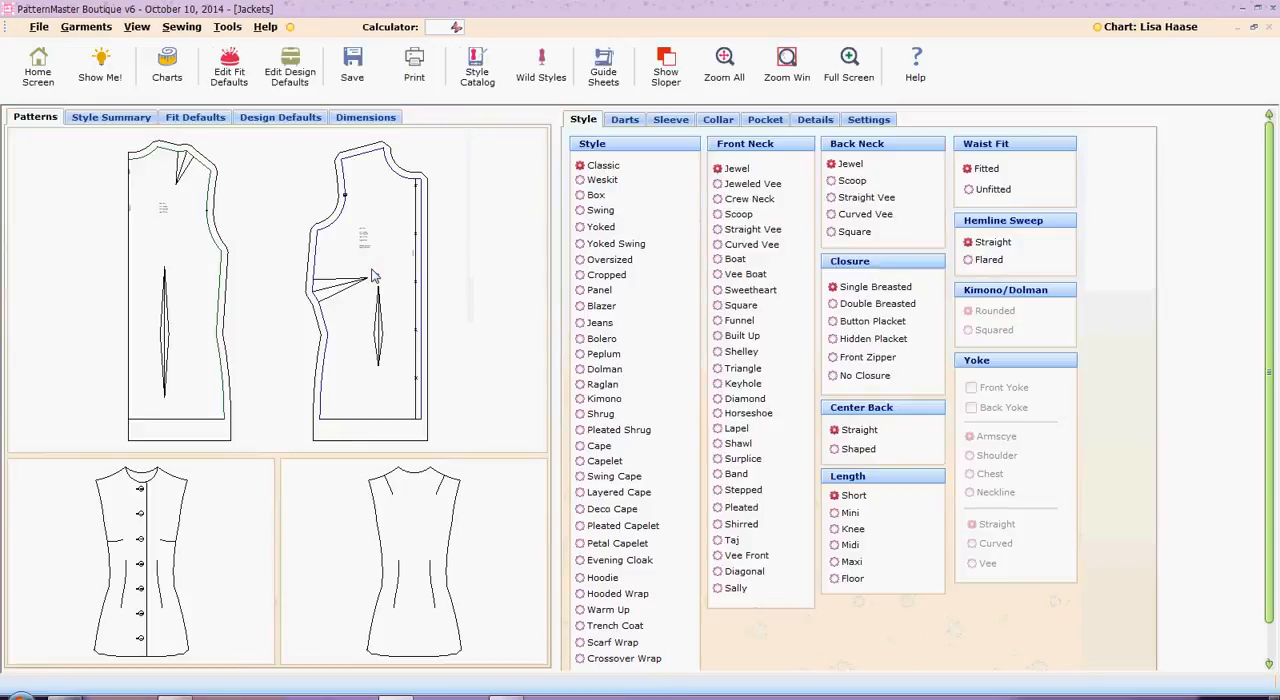
# Open the design defaults without saving the style, save them for jackets on this chart only, and return to the jacket design
pyautogui.click(292, 64)
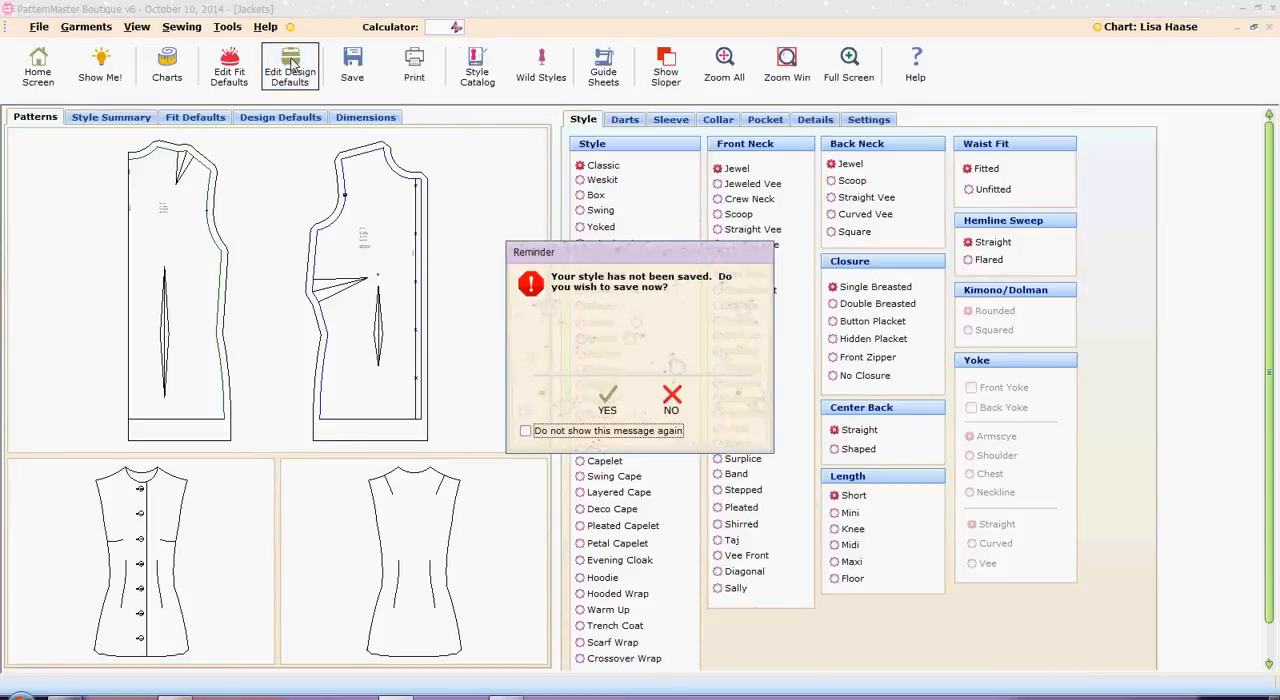
pyautogui.click(673, 403)
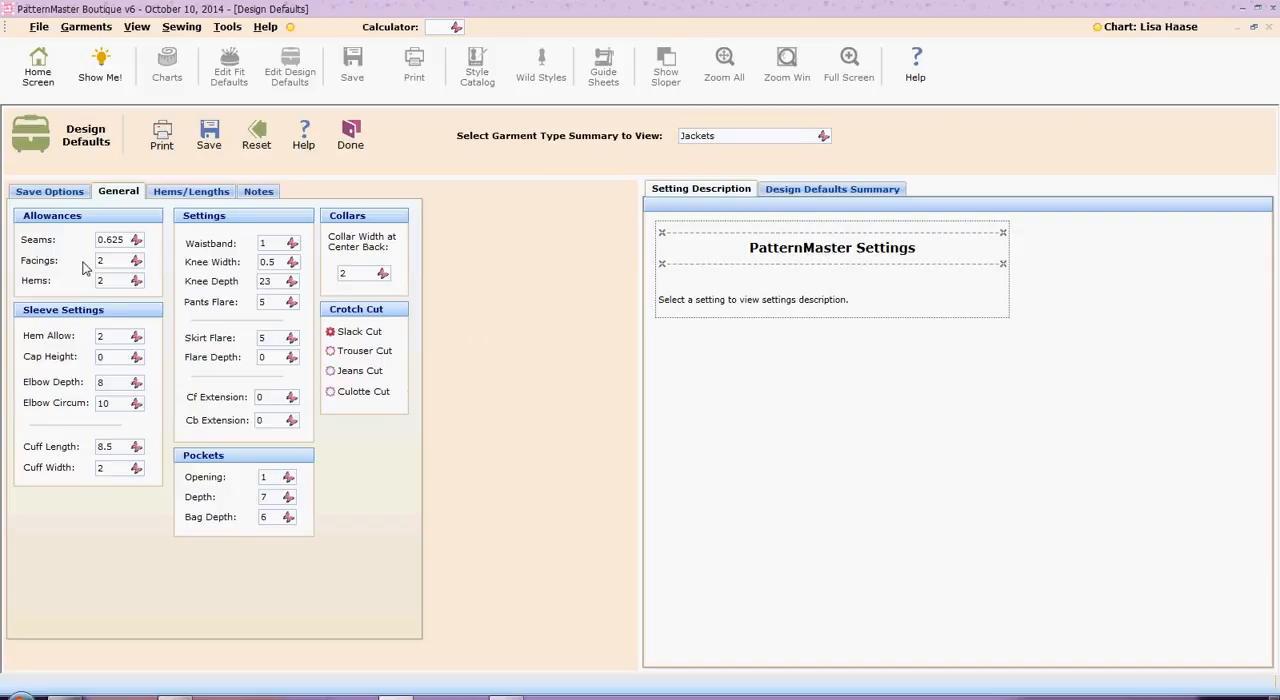
pyautogui.click(55, 196)
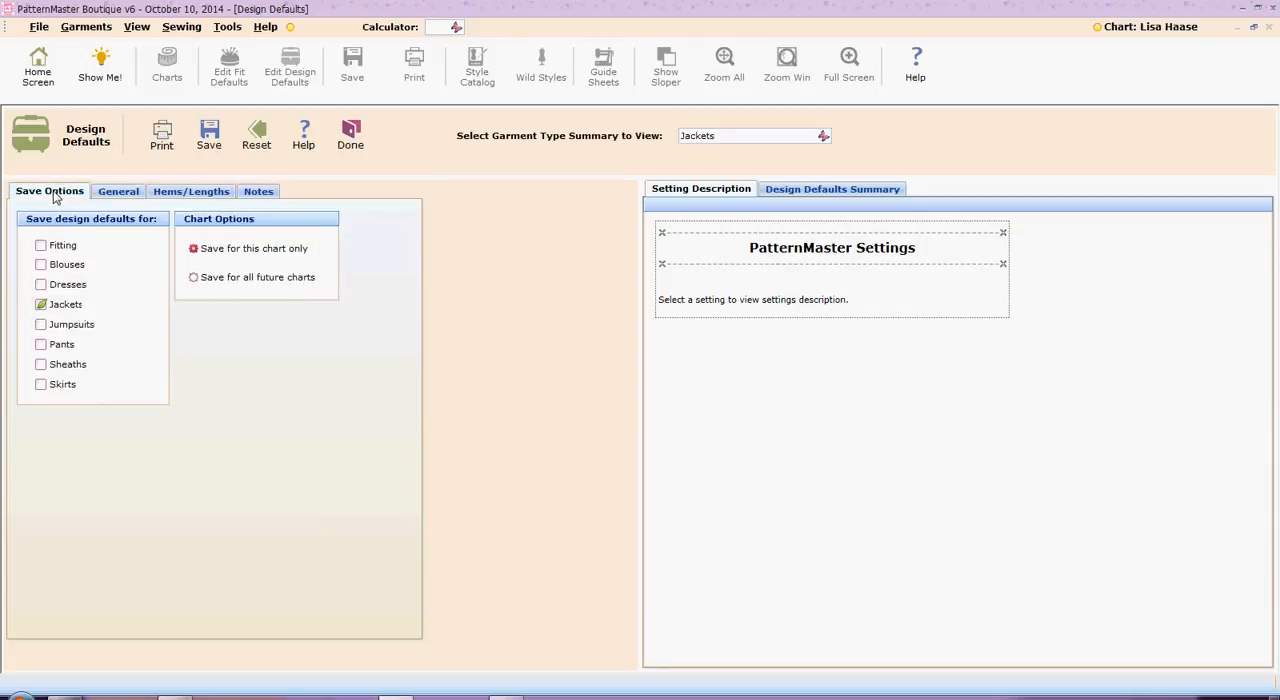
pyautogui.click(129, 197)
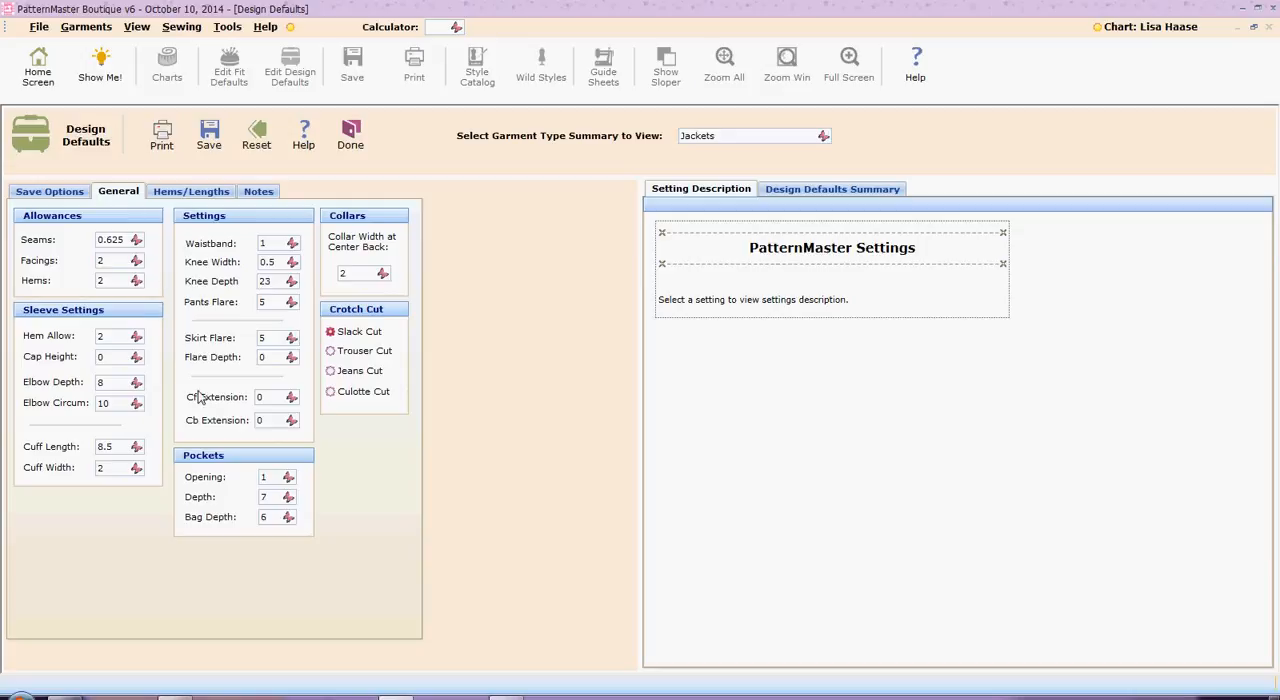
pyautogui.click(209, 135)
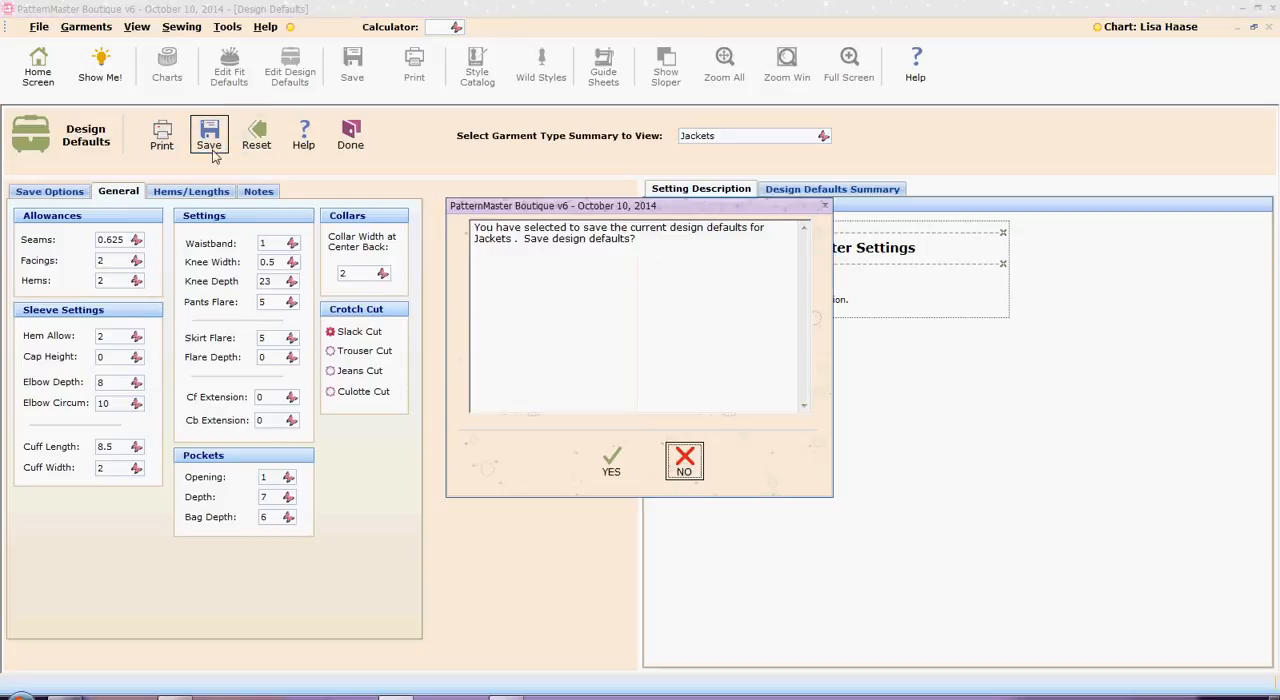
pyautogui.click(610, 461)
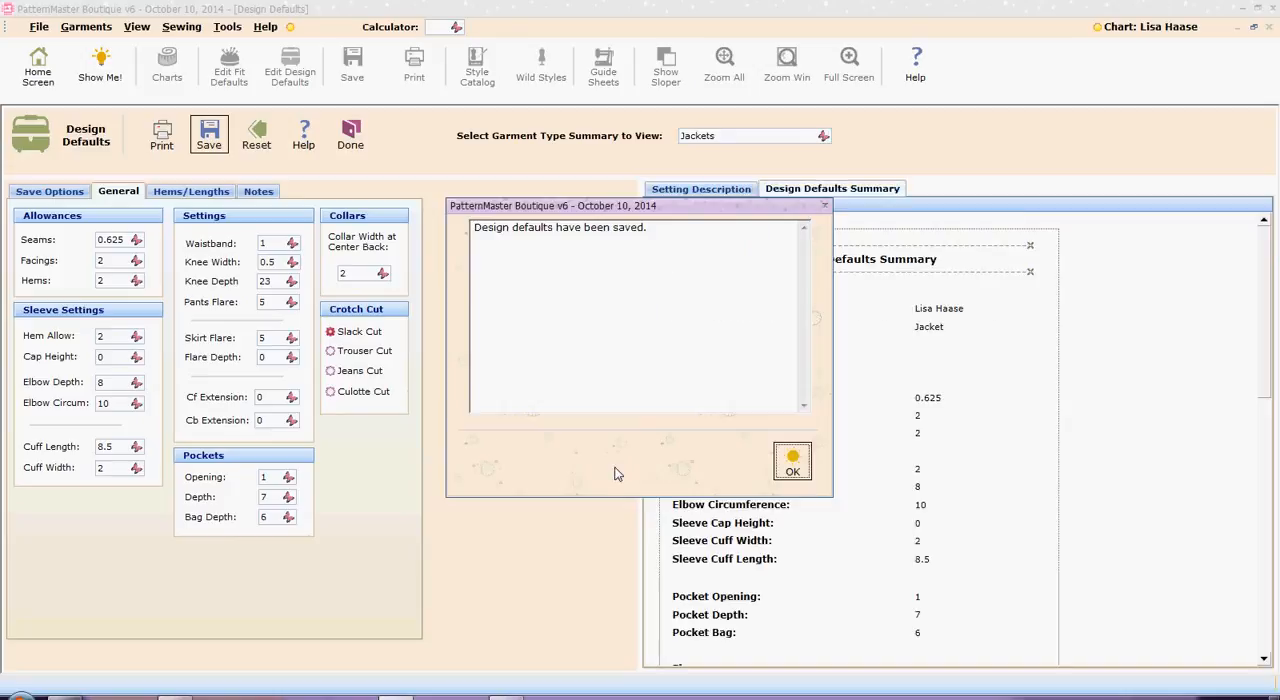
pyautogui.click(792, 464)
pyautogui.click(355, 135)
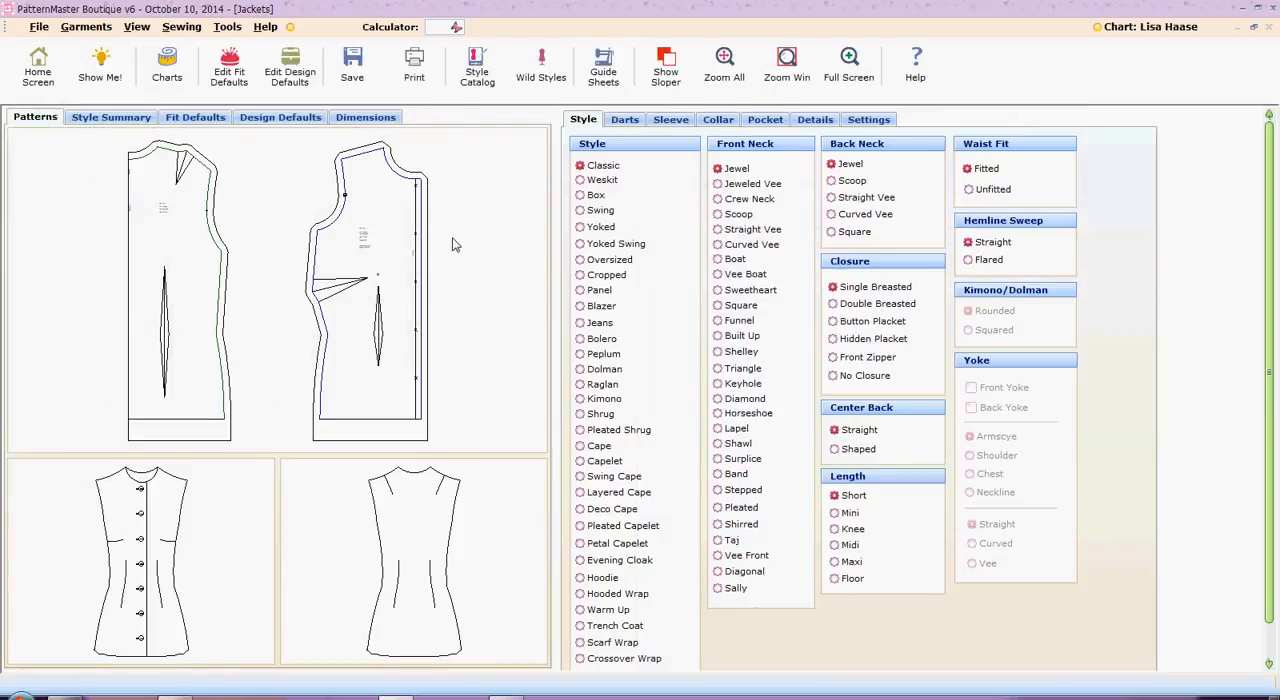
# Choose the Classic jacket style with a Straight Vee front neckline
pyautogui.click(579, 170)
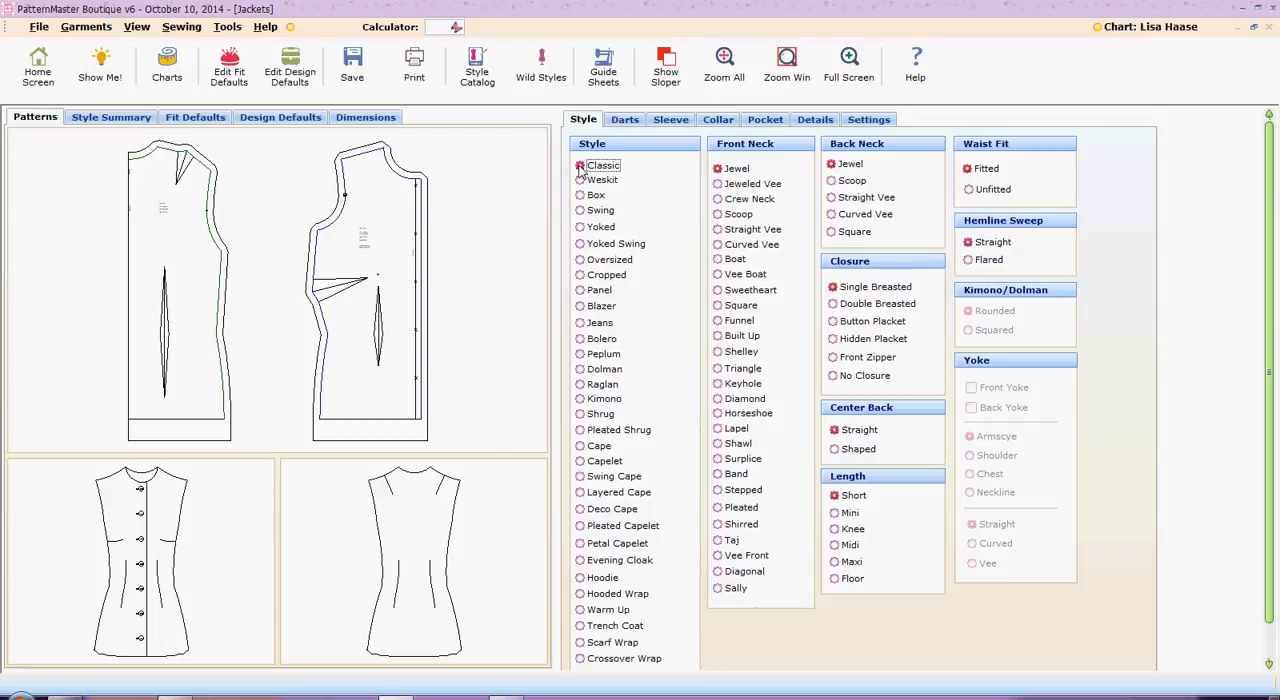
pyautogui.click(718, 231)
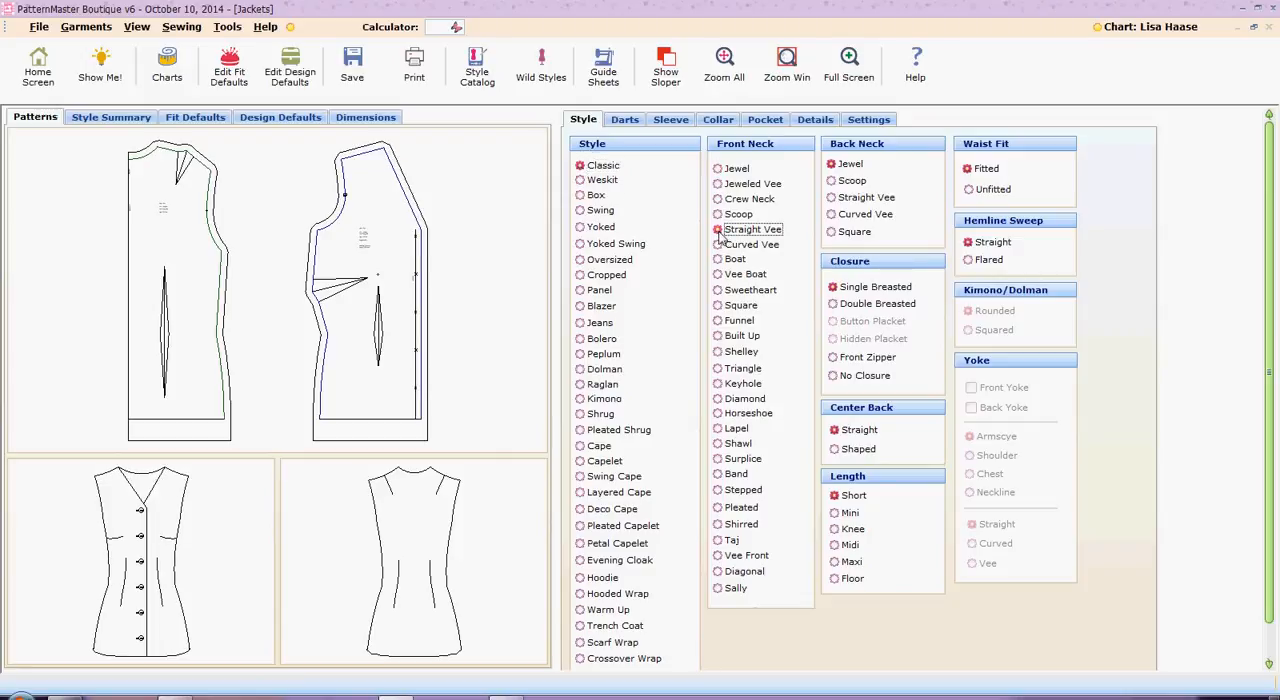
# Check the jacket's style and general settings, and change its front darts to Princess Panel
pyautogui.click(626, 120)
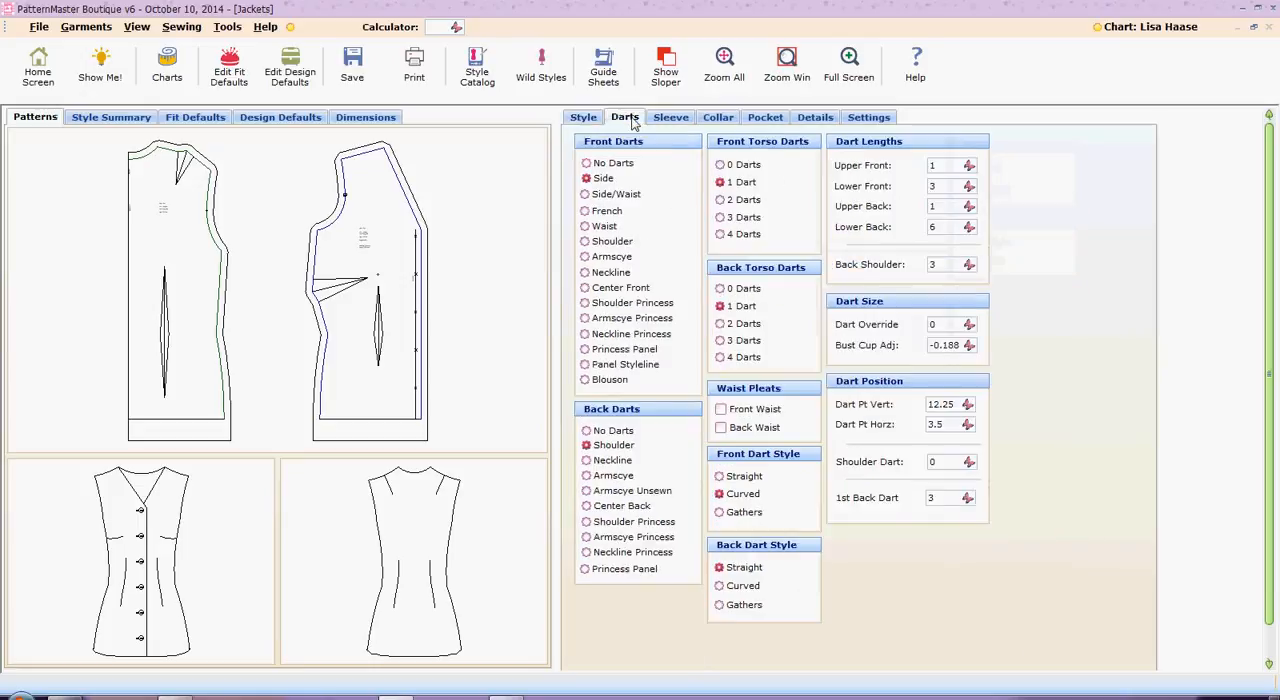
pyautogui.click(584, 118)
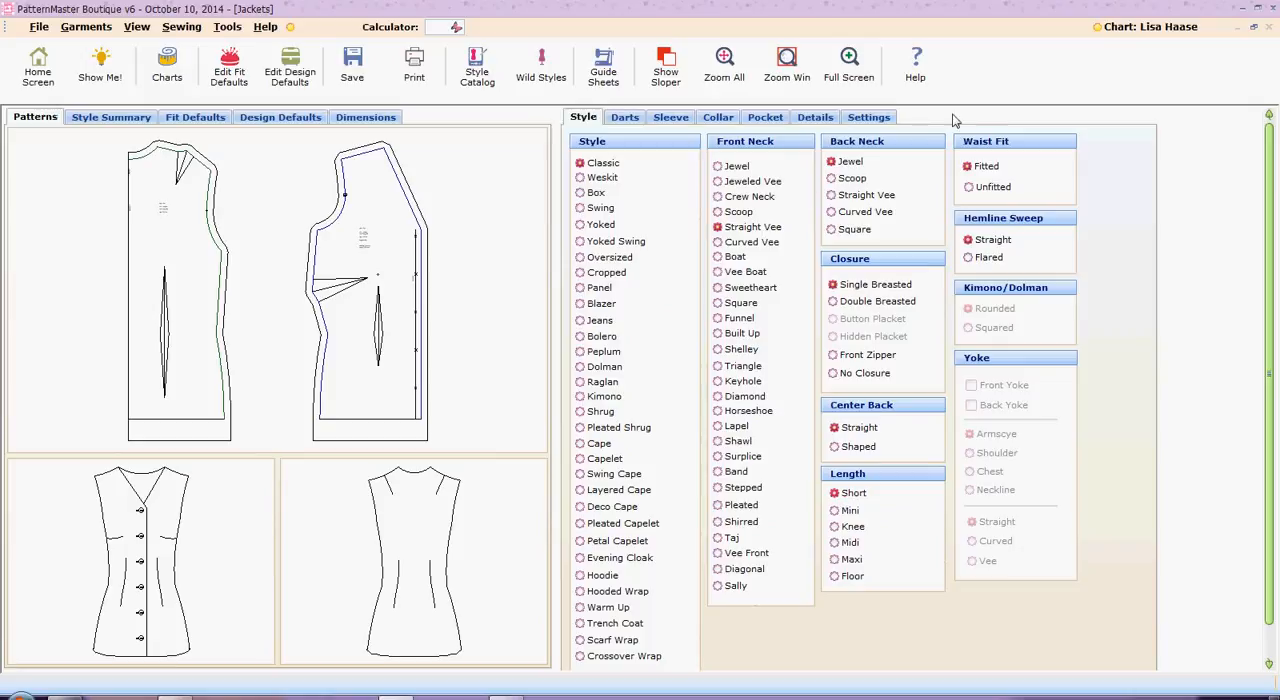
pyautogui.click(880, 119)
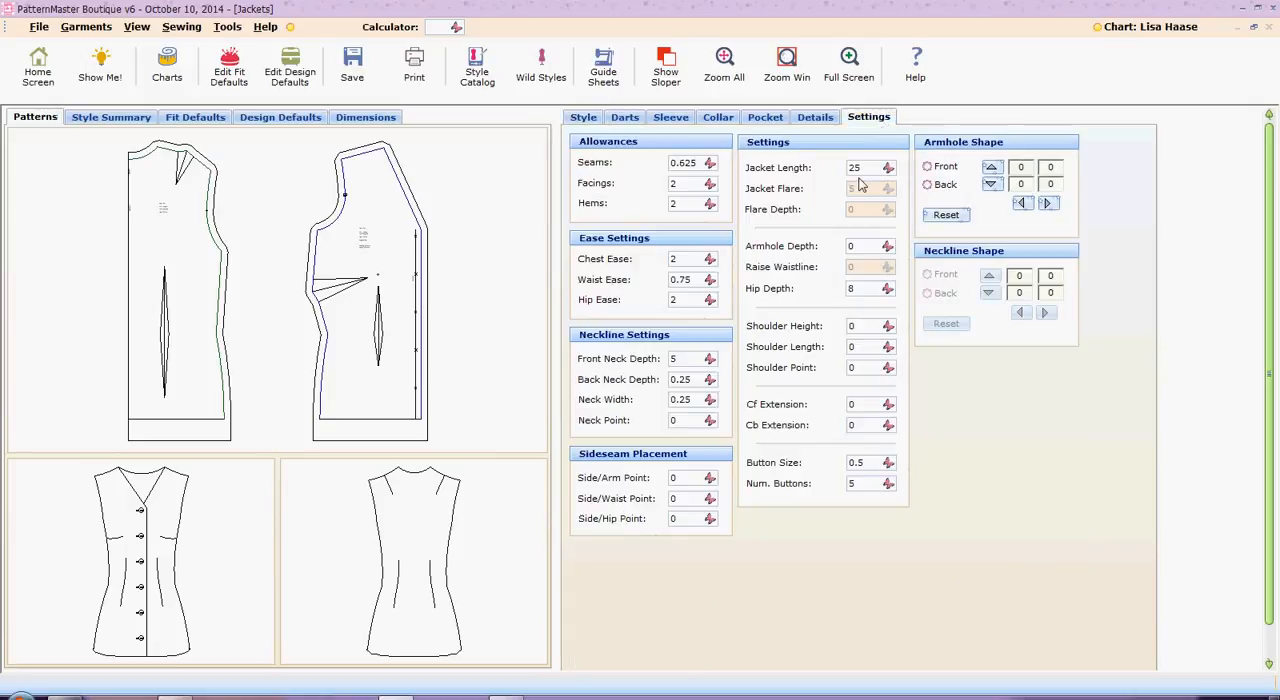
pyautogui.click(626, 118)
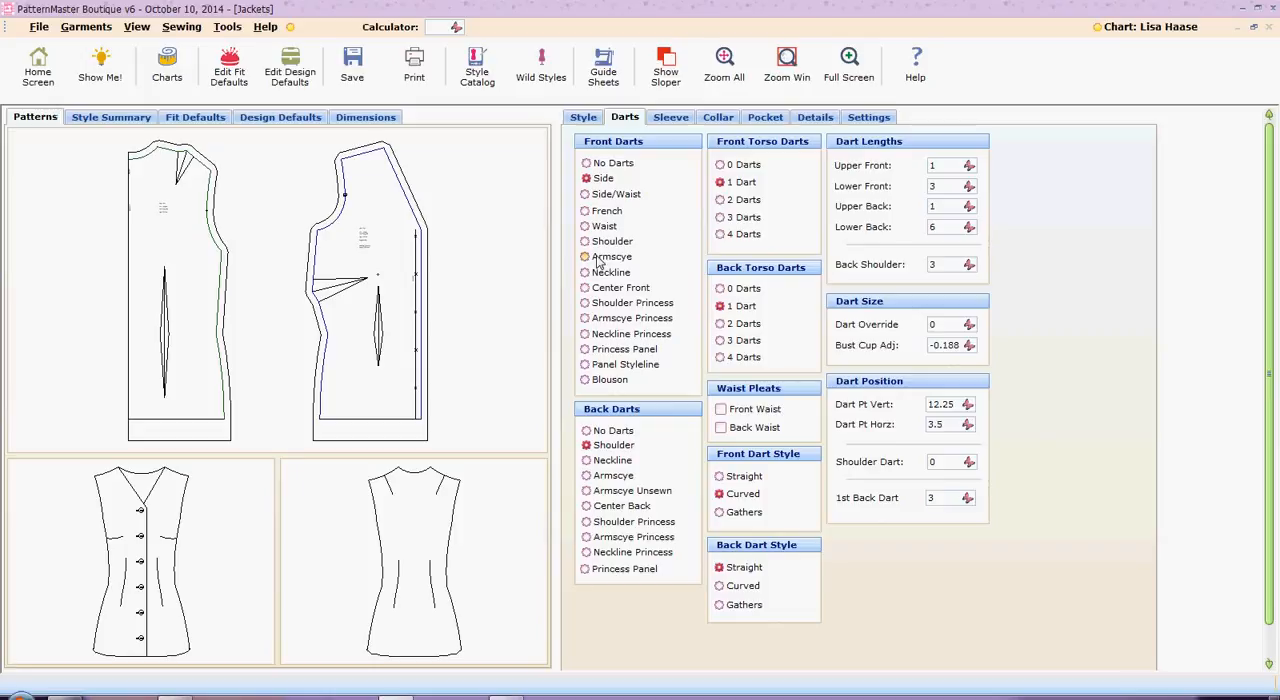
pyautogui.click(587, 356)
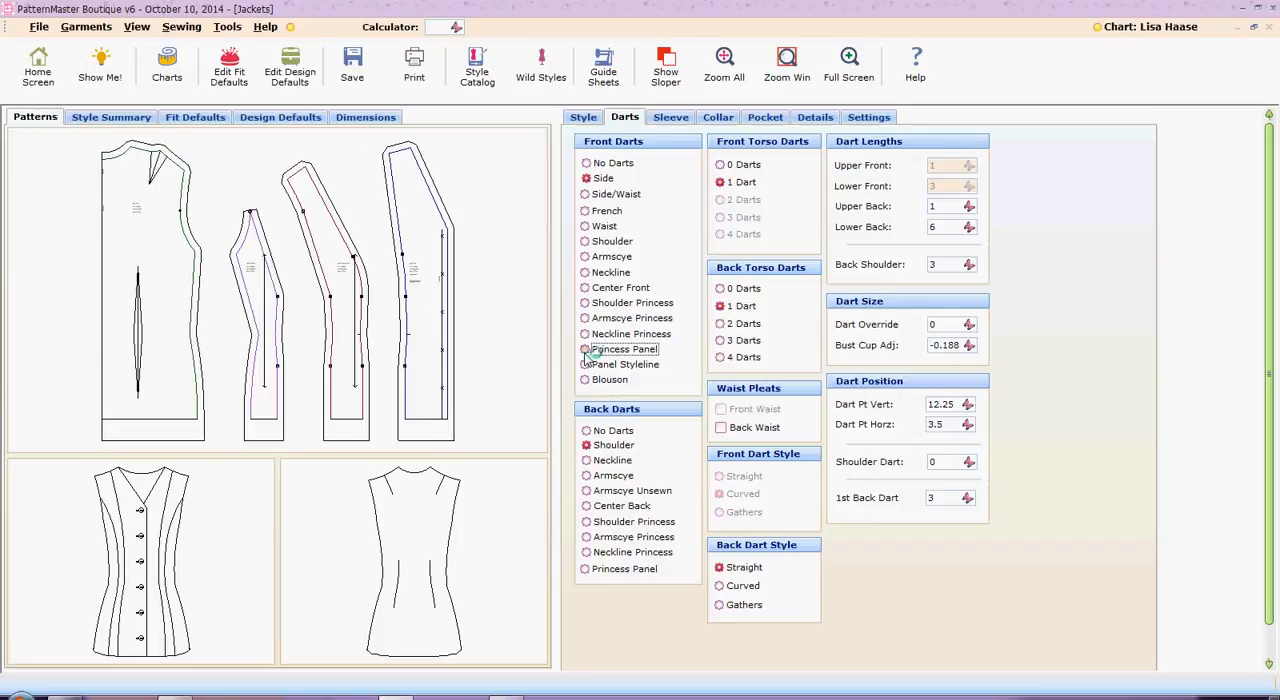
# Change the back darts to Princess Panel and give the jacket a Set In sleeve
pyautogui.click(586, 569)
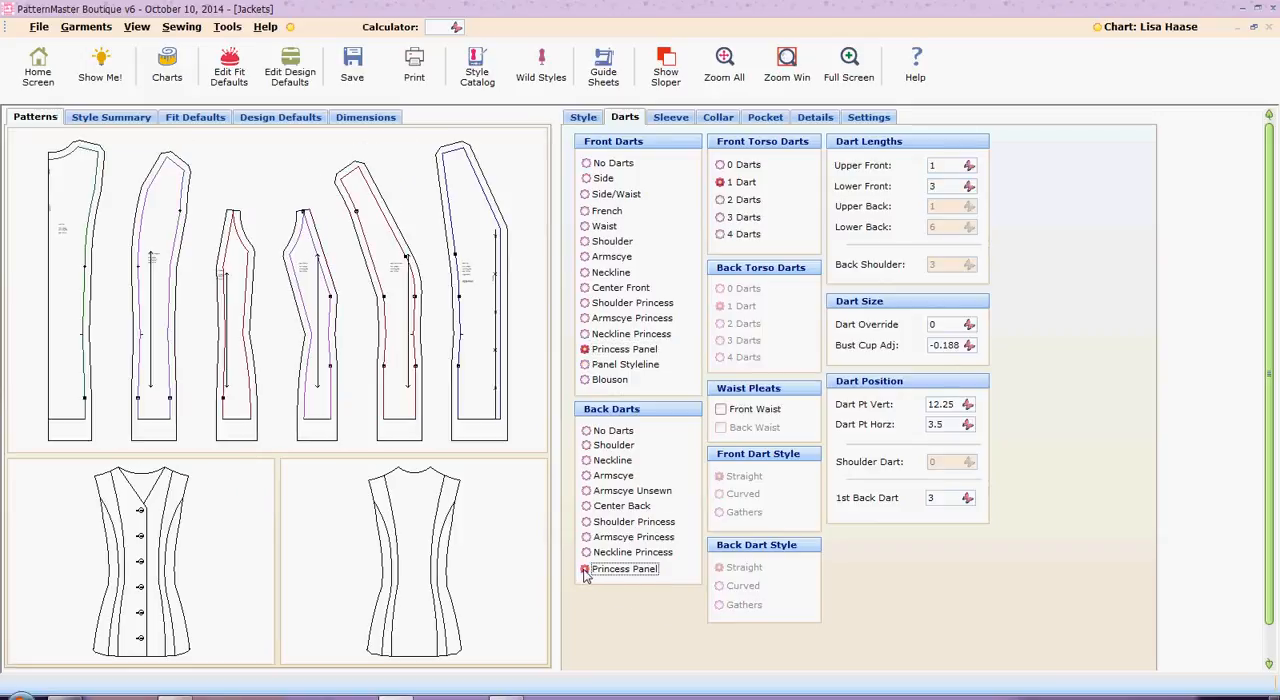
pyautogui.click(671, 118)
pyautogui.click(588, 215)
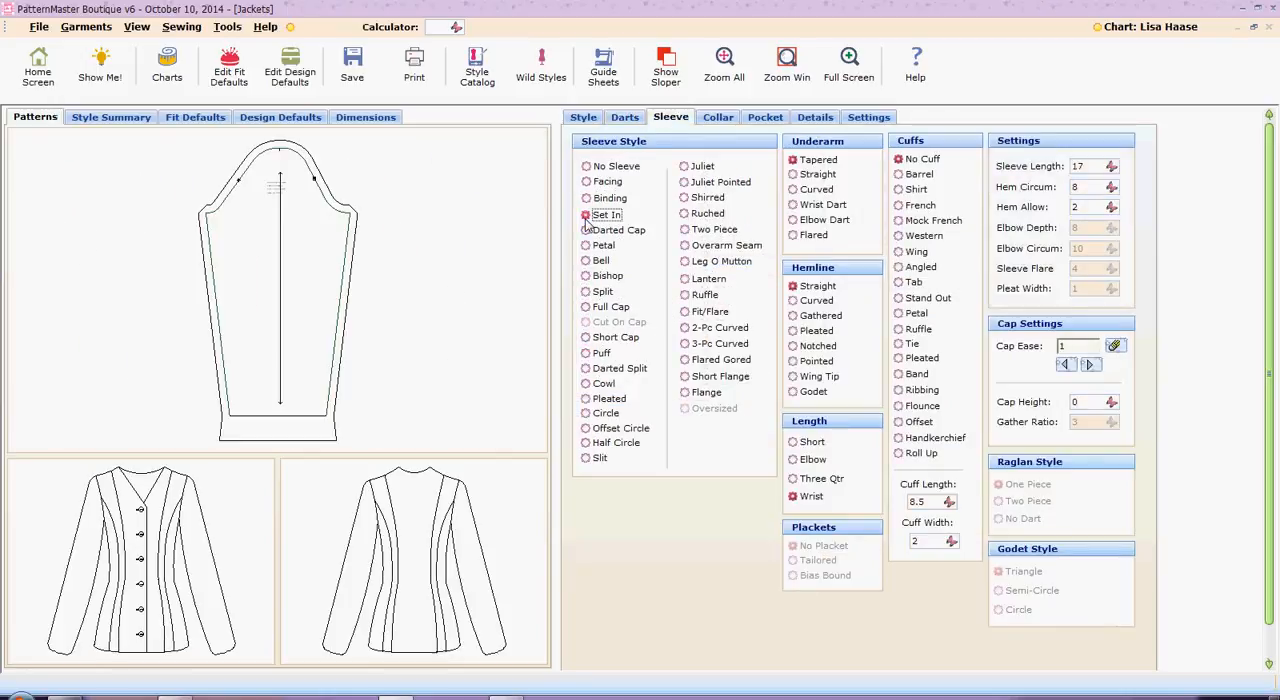
# Set the jacket lining to Lining and Facings, and check the pocket and hem detail options
pyautogui.click(720, 118)
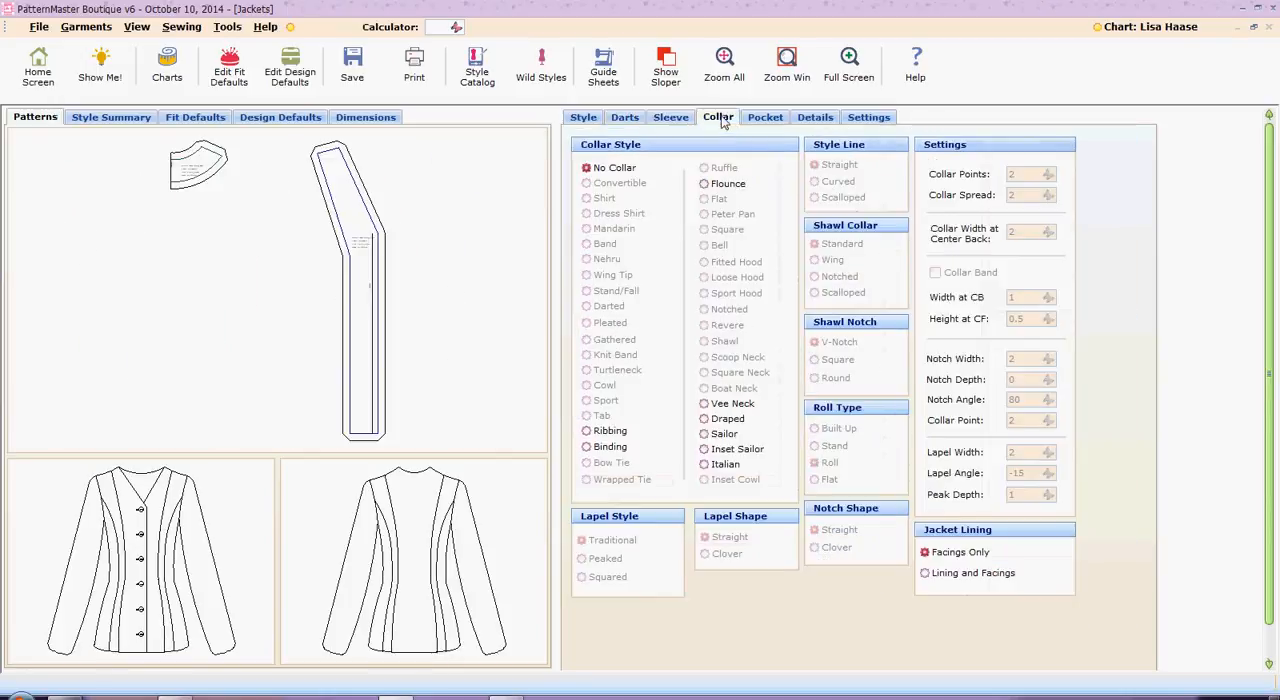
pyautogui.click(957, 574)
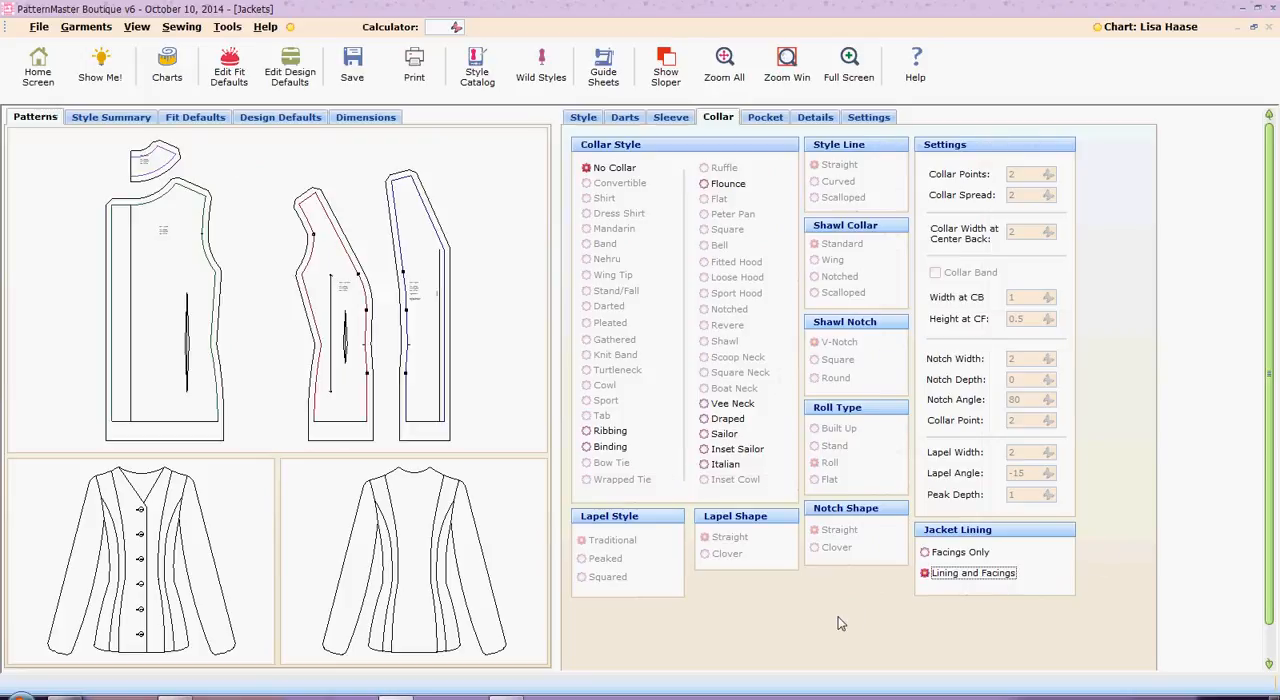
pyautogui.click(766, 118)
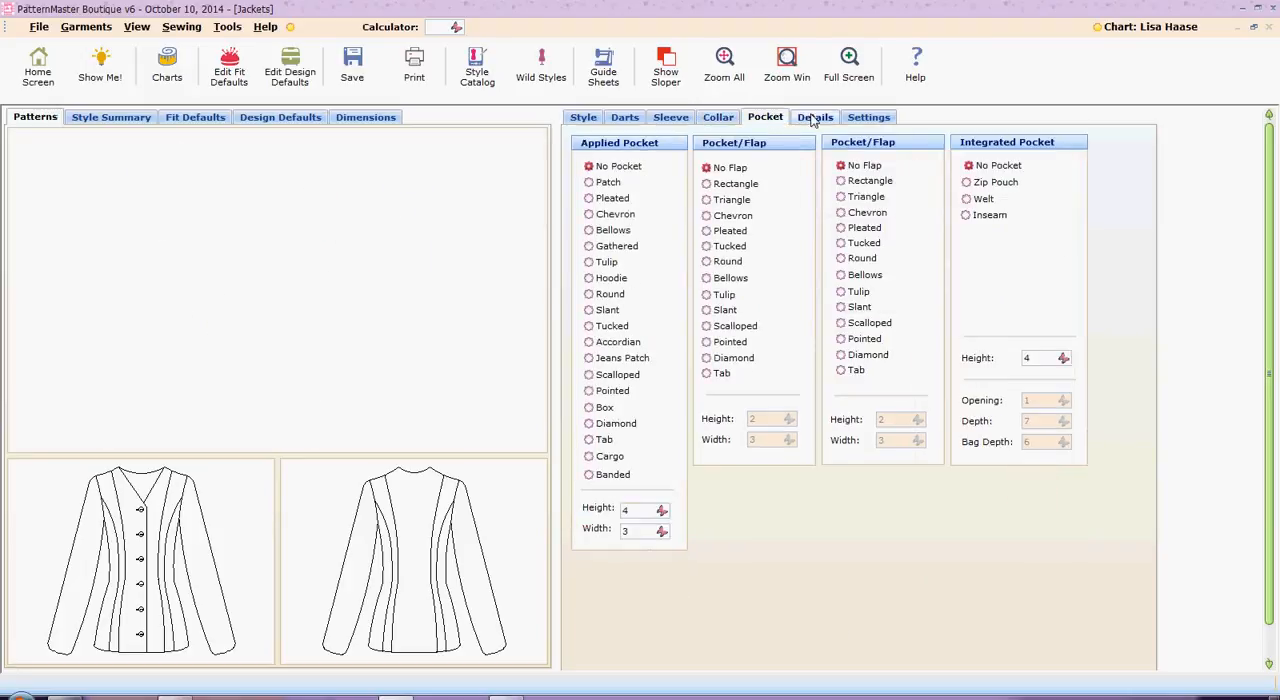
pyautogui.click(813, 118)
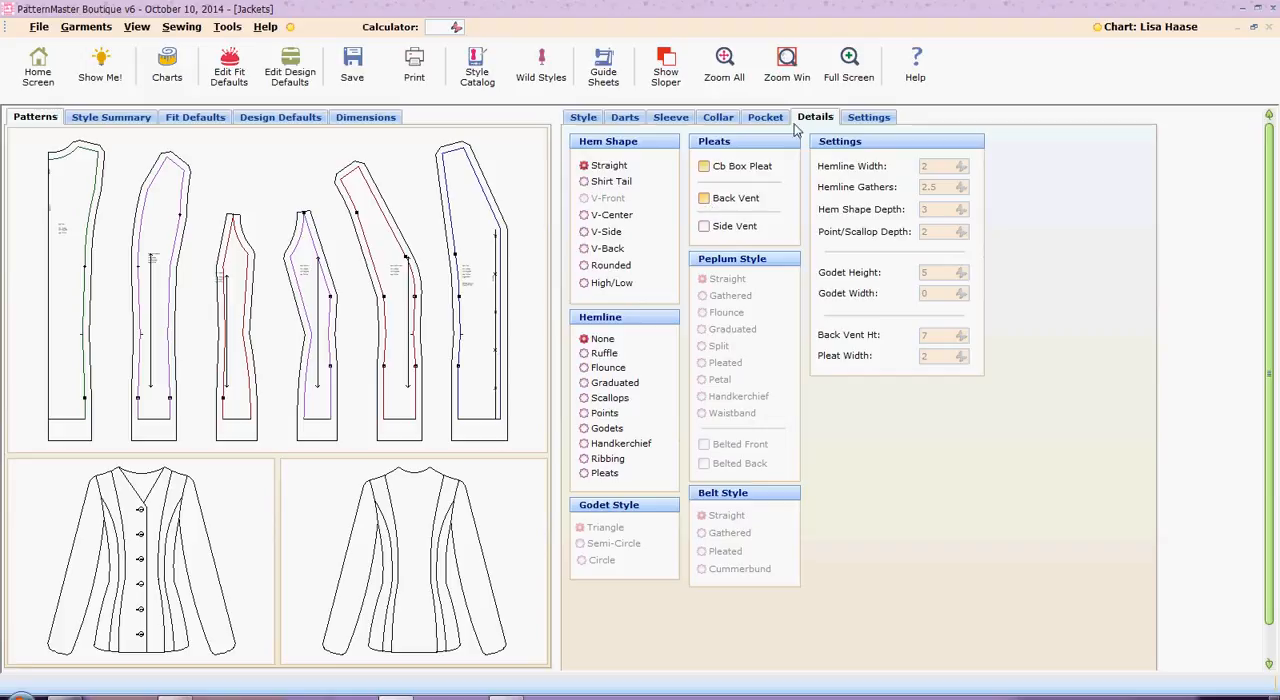
# Set the jacket's seam allowance to 0
pyautogui.click(868, 118)
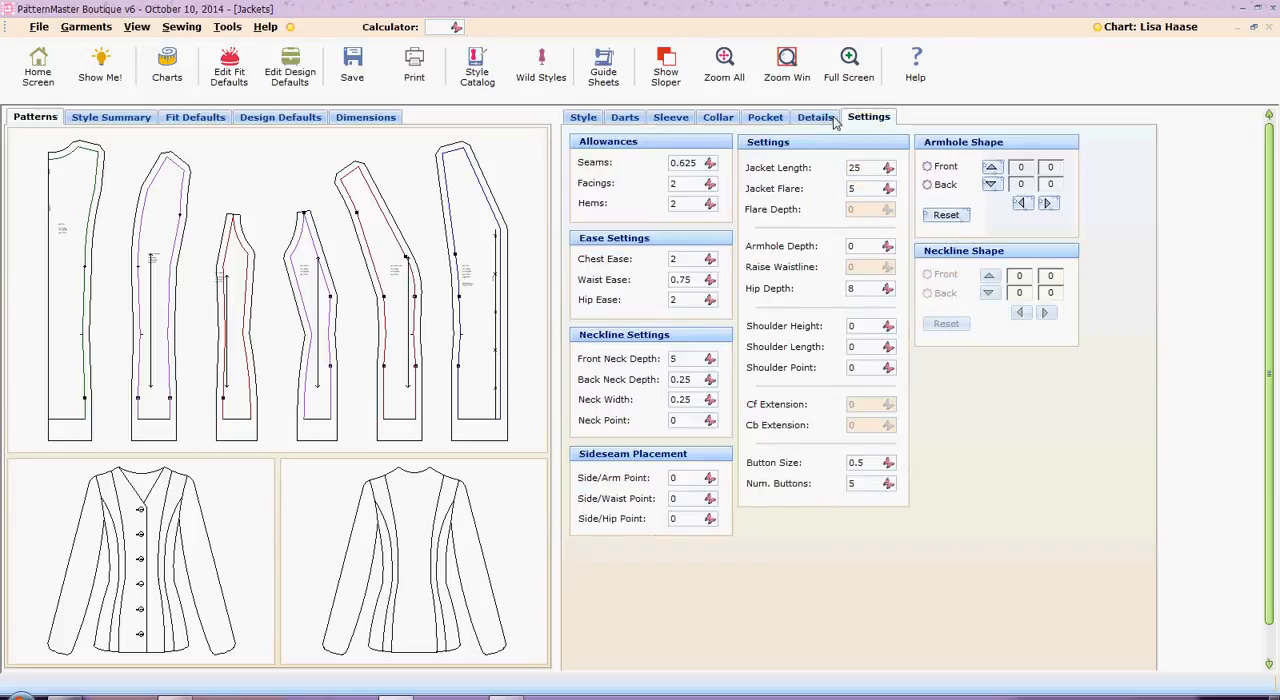
pyautogui.click(710, 163)
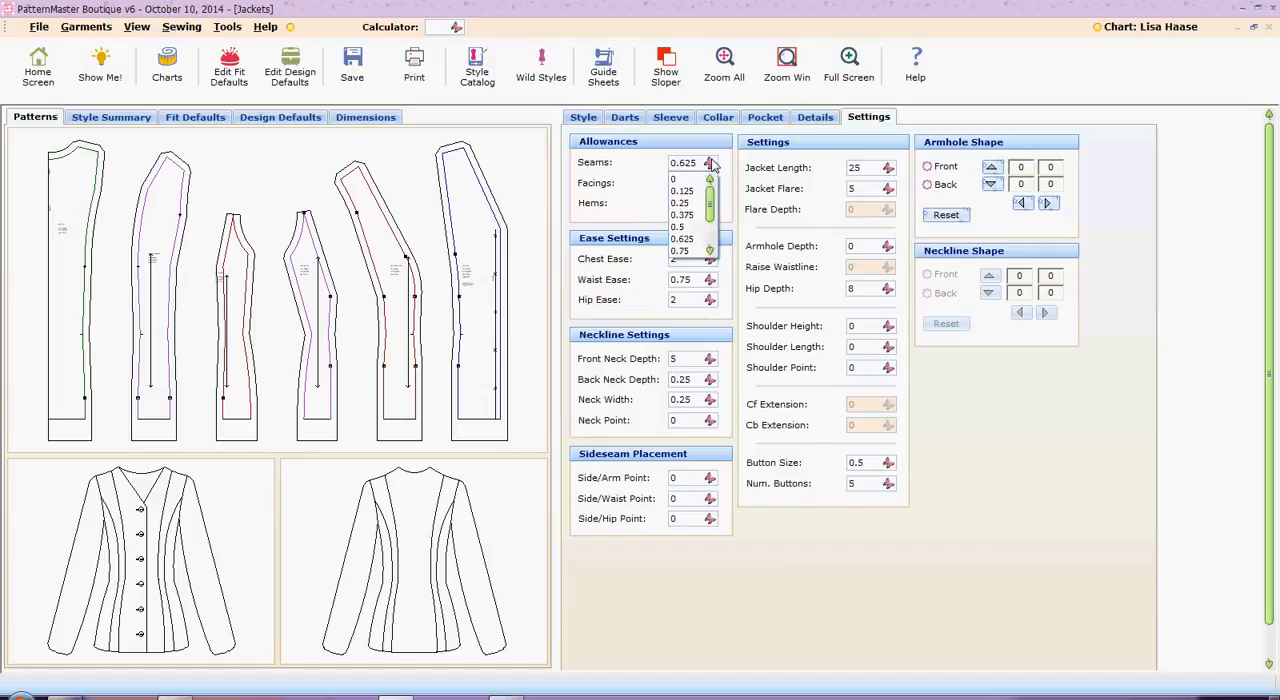
pyautogui.click(693, 184)
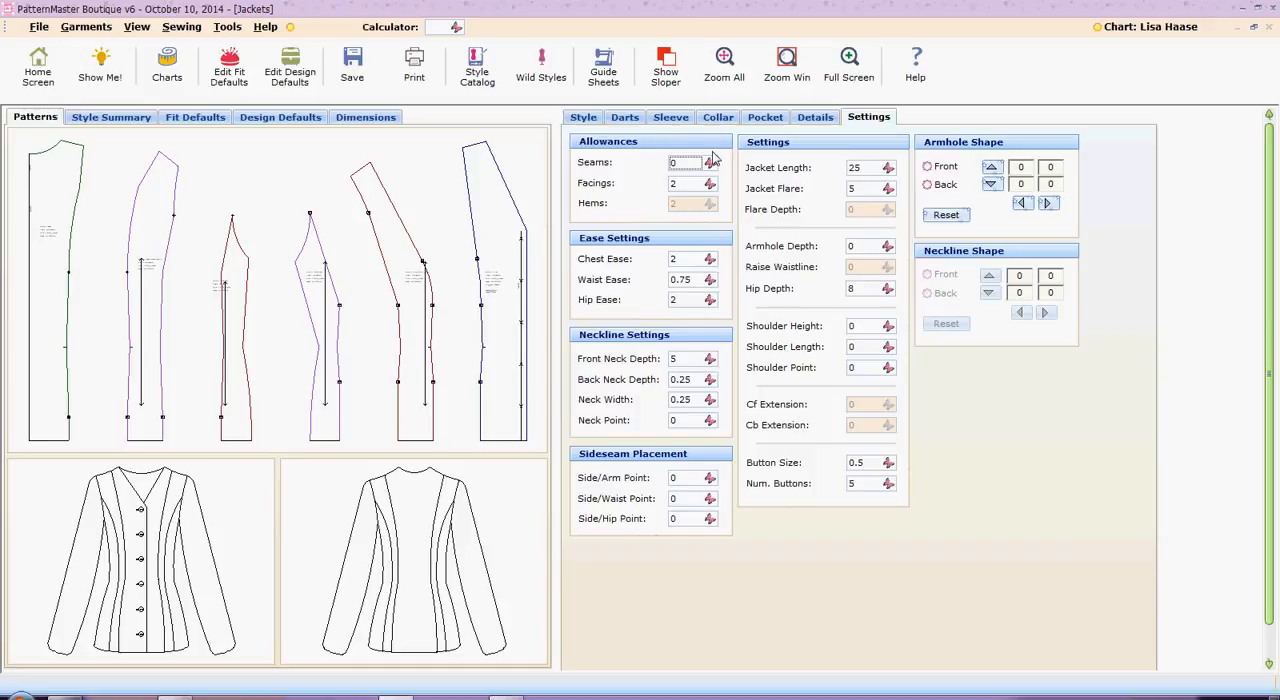
# Try a button size of 0.75 to compare the front pattern piece, and set it back to 0.5
pyautogui.click(888, 463)
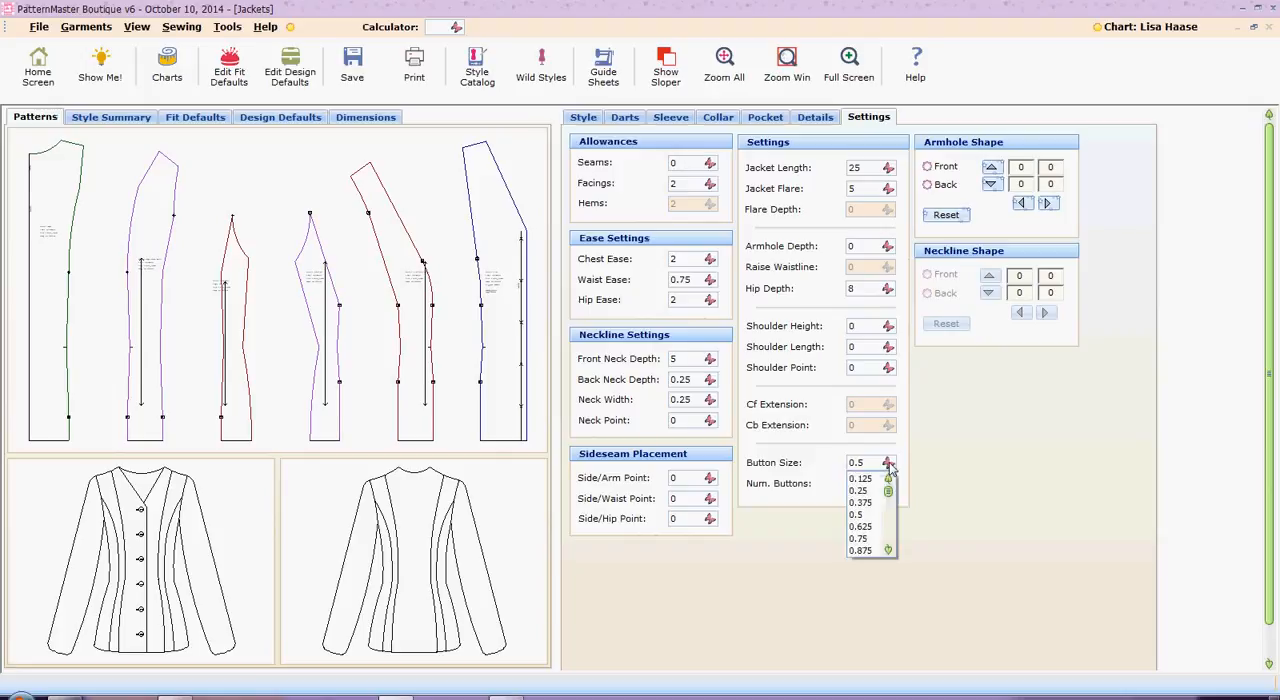
pyautogui.click(872, 538)
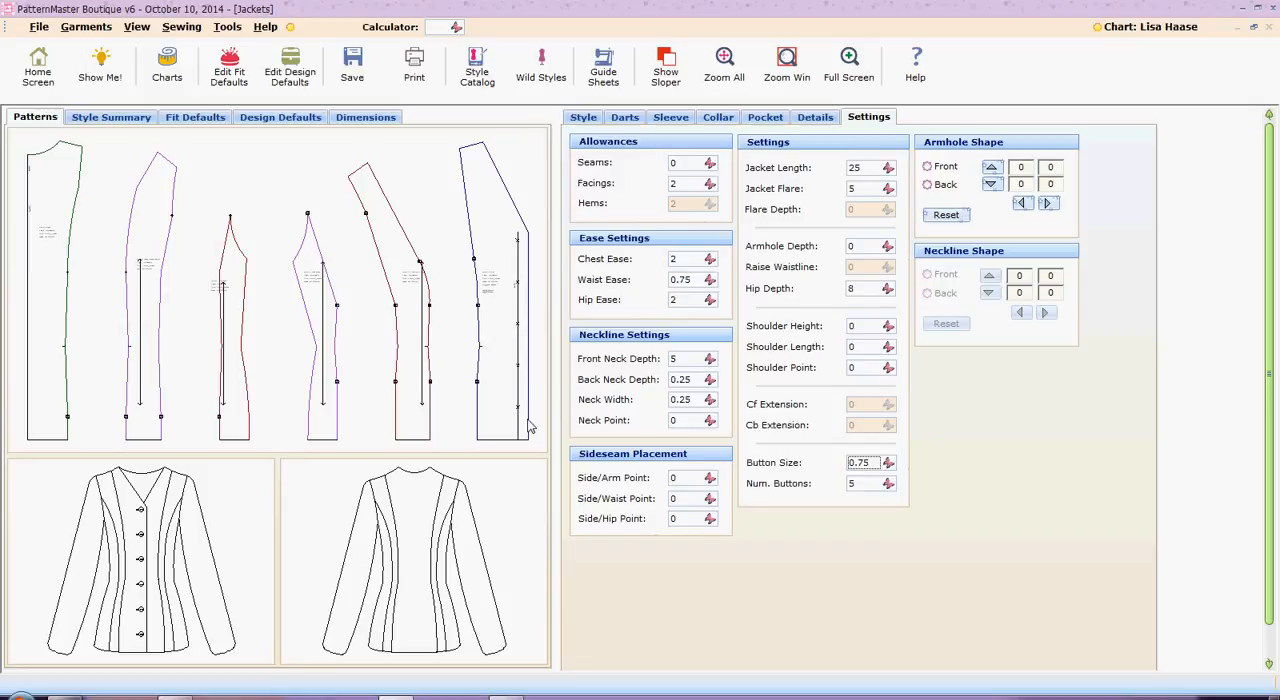
pyautogui.click(888, 464)
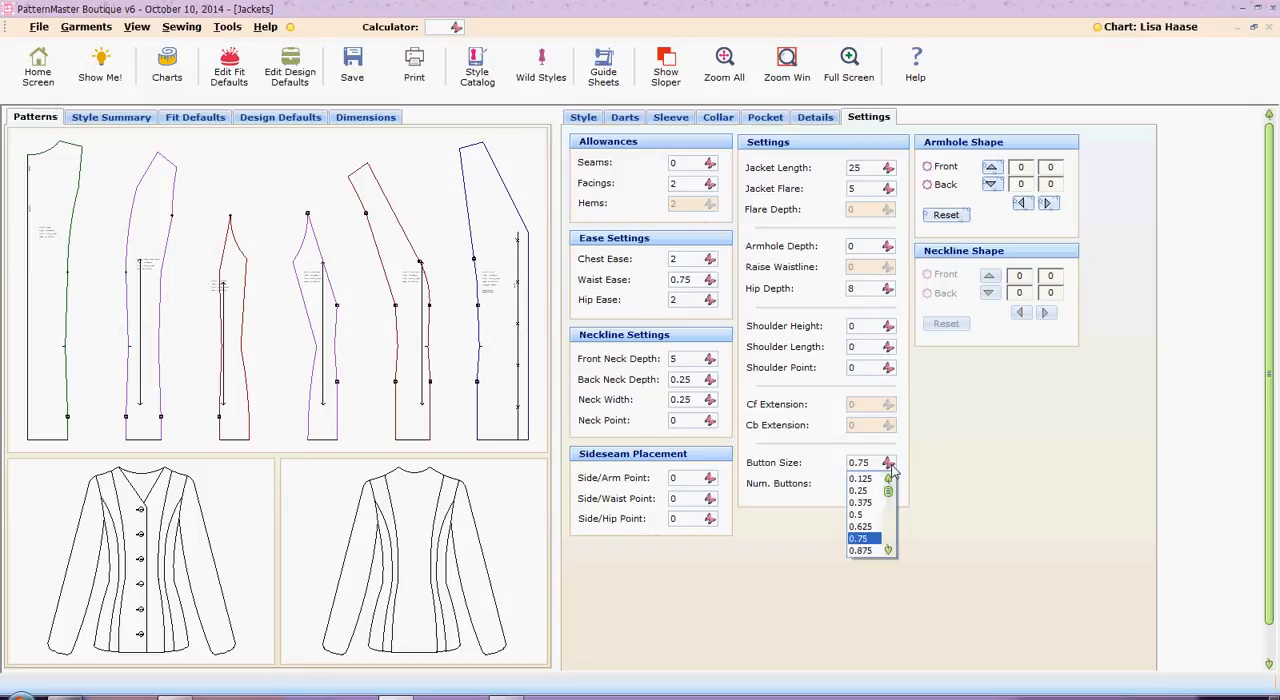
pyautogui.click(866, 515)
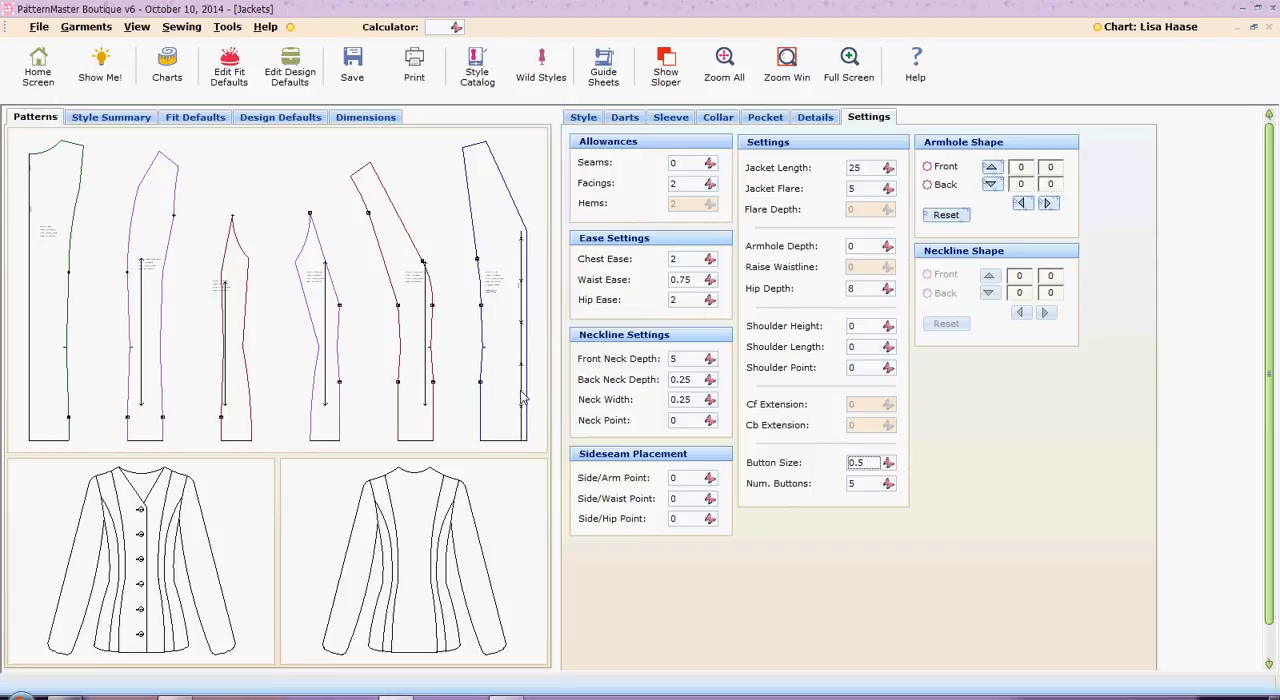
# Try a larger button size of 1.5 on the jacket front
pyautogui.click(886, 462)
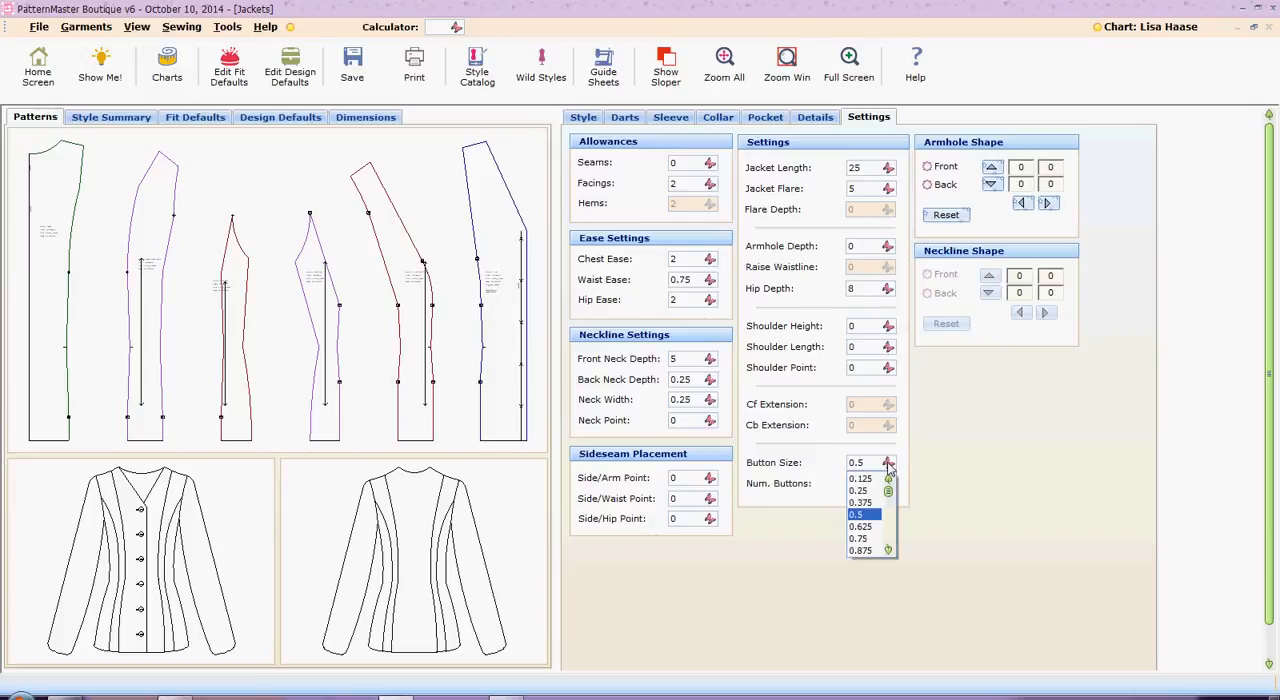
pyautogui.click(888, 550)
pyautogui.click(888, 550)
pyautogui.click(888, 550)
pyautogui.click(888, 550)
pyautogui.click(888, 550)
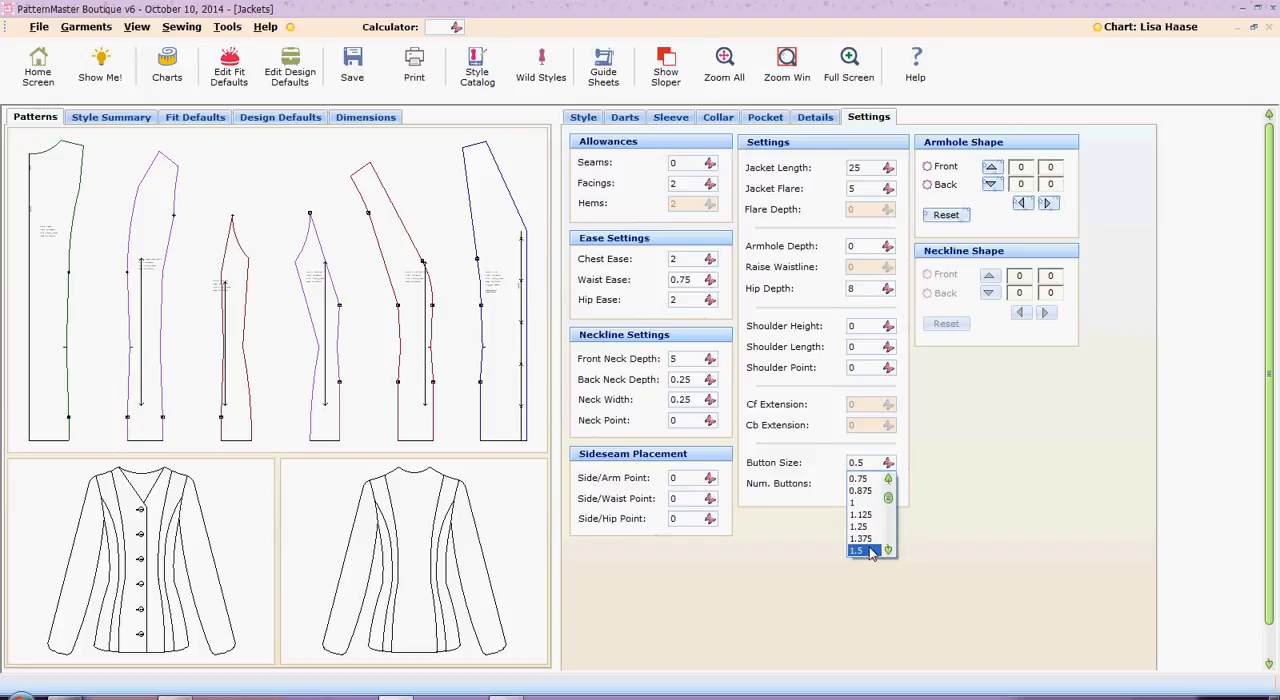
pyautogui.click(858, 551)
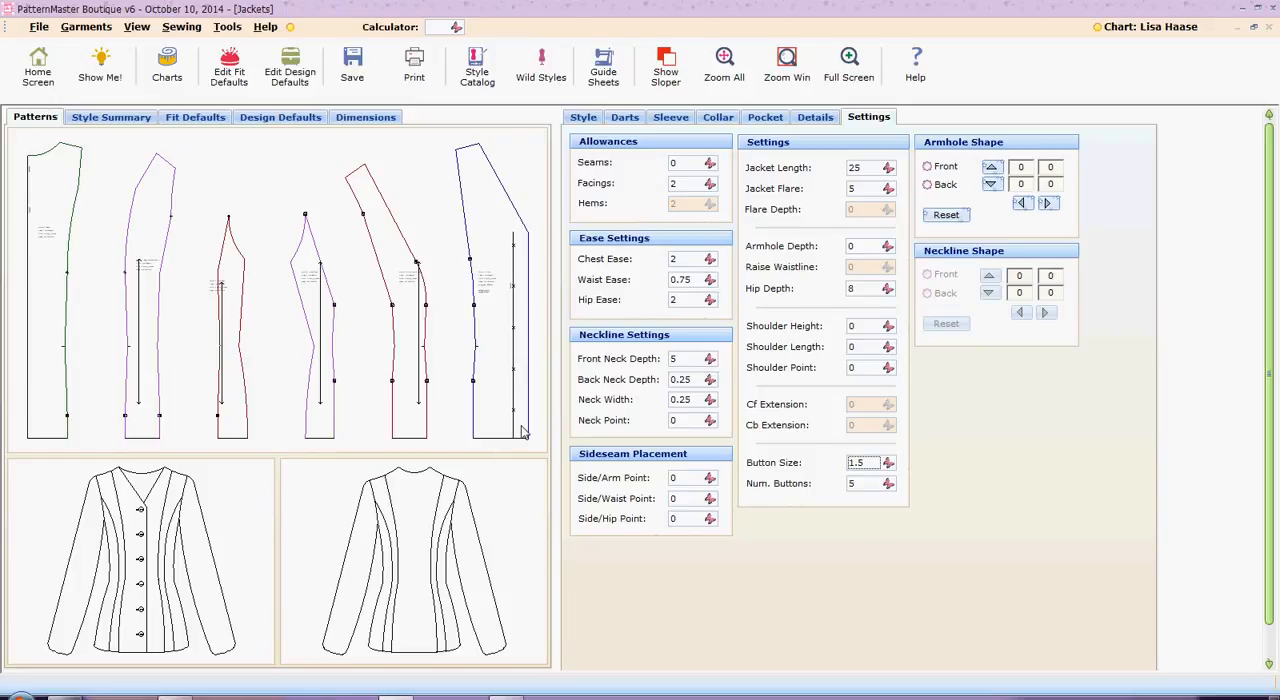
# Set the button size to 0.75 and the jacket length to 30
pyautogui.click(888, 465)
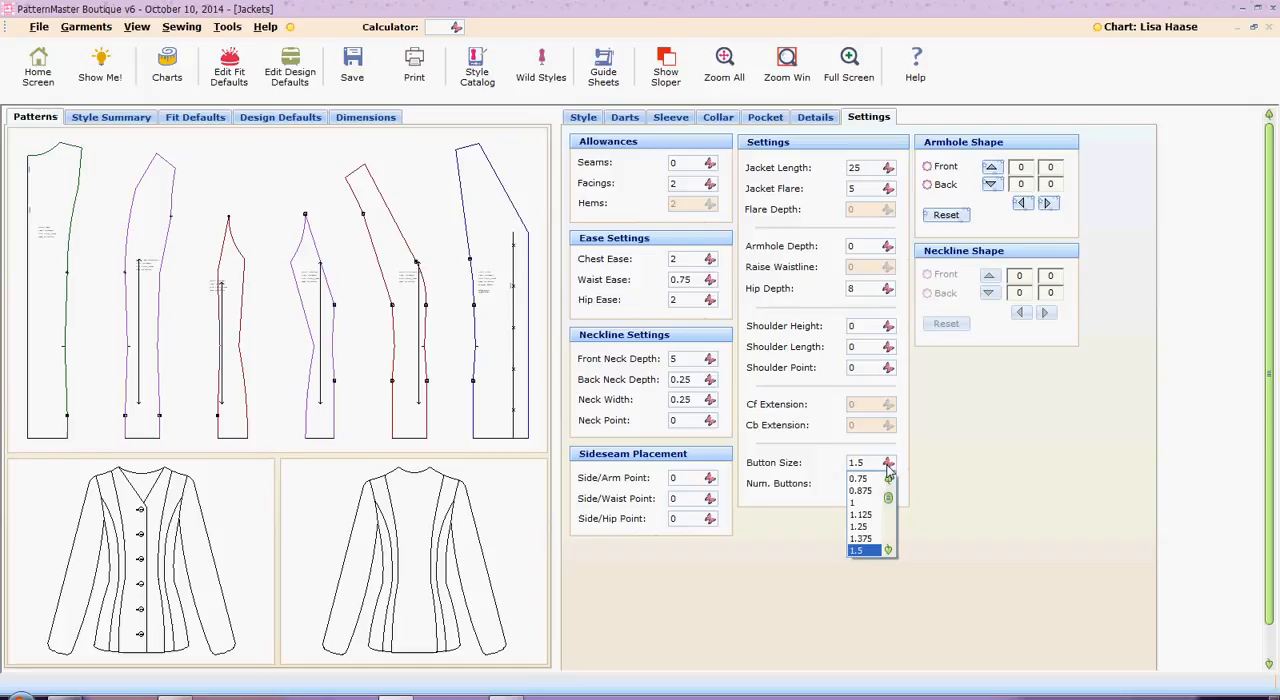
pyautogui.click(861, 480)
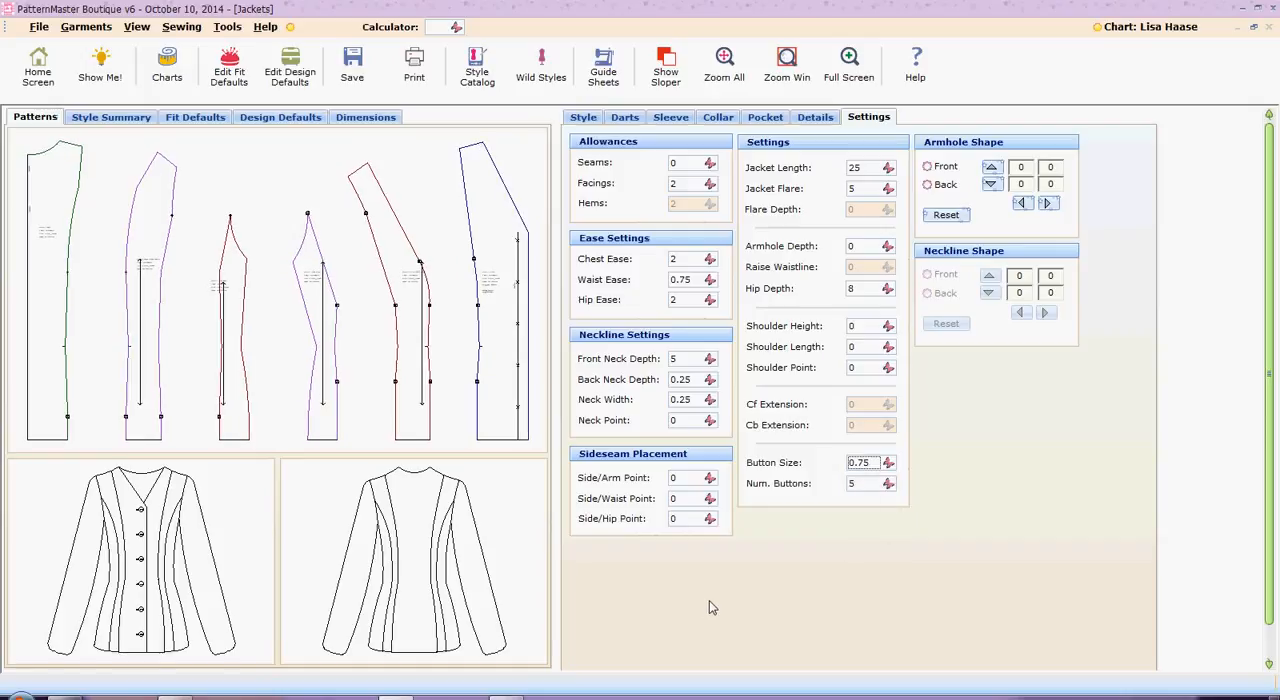
pyautogui.click(888, 168)
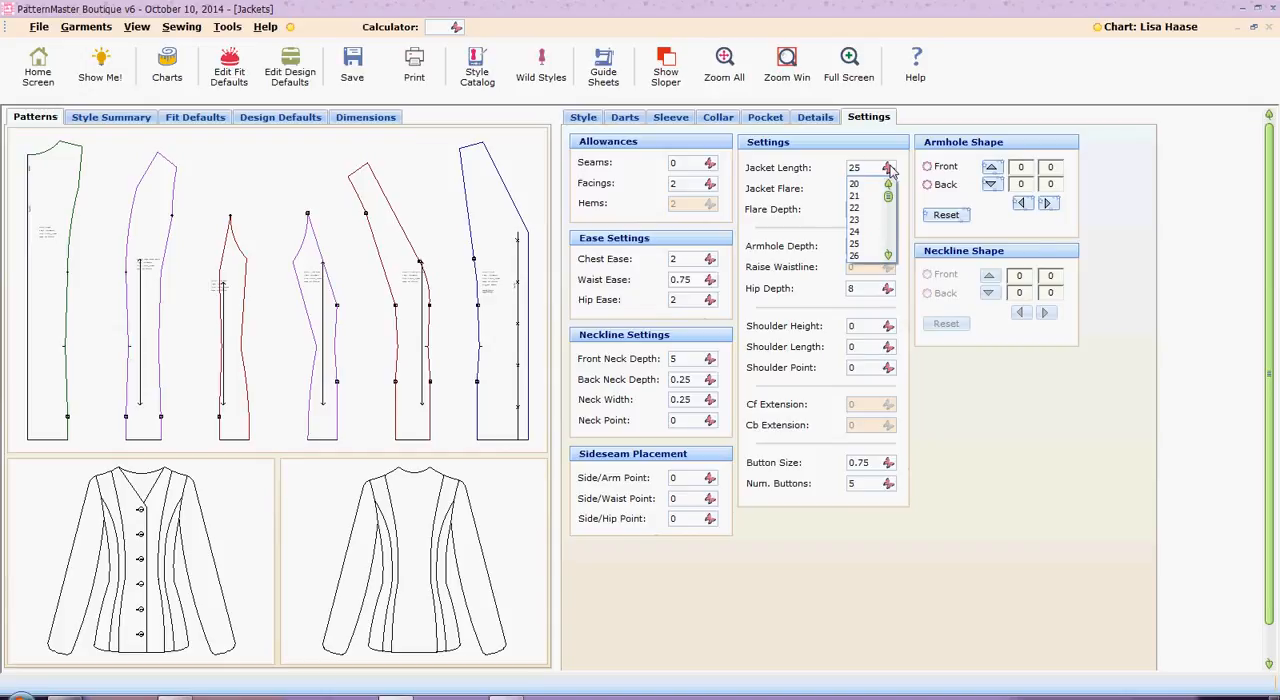
pyautogui.click(891, 246)
pyautogui.click(866, 224)
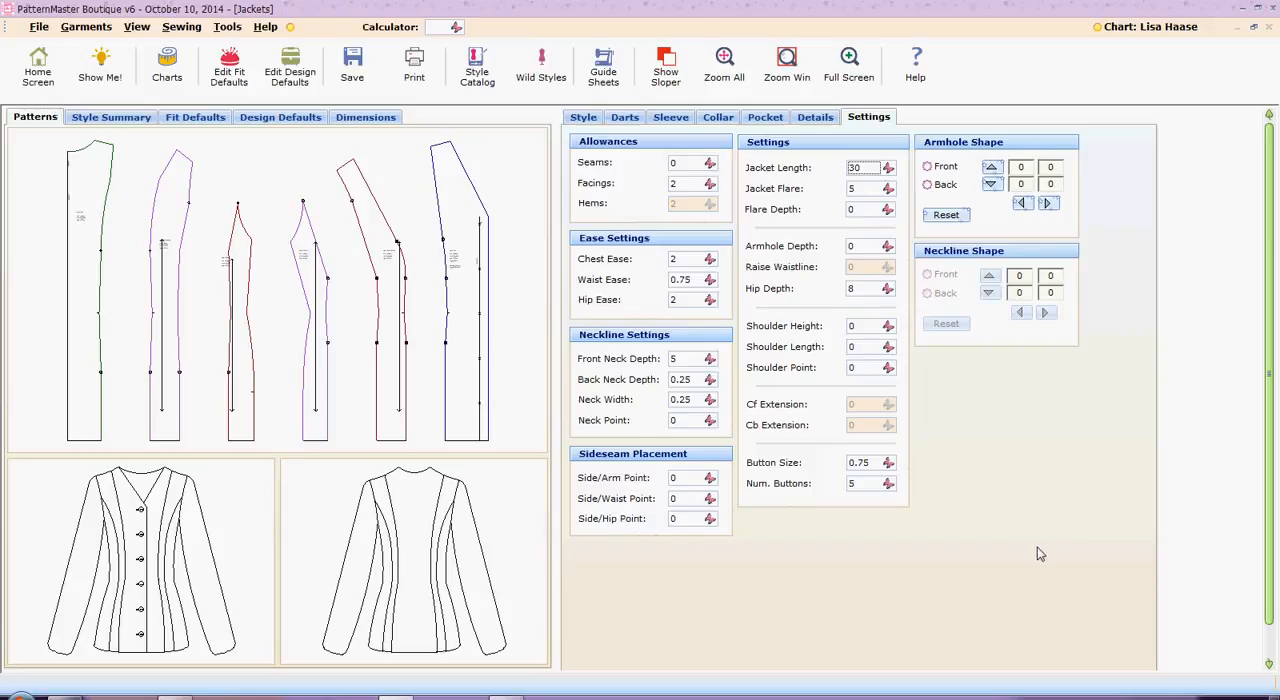
# Save the style over the existing YouTube3_Vogue_1019 with the sloper overlay included in the patterns, and exit the program
pyautogui.click(354, 76)
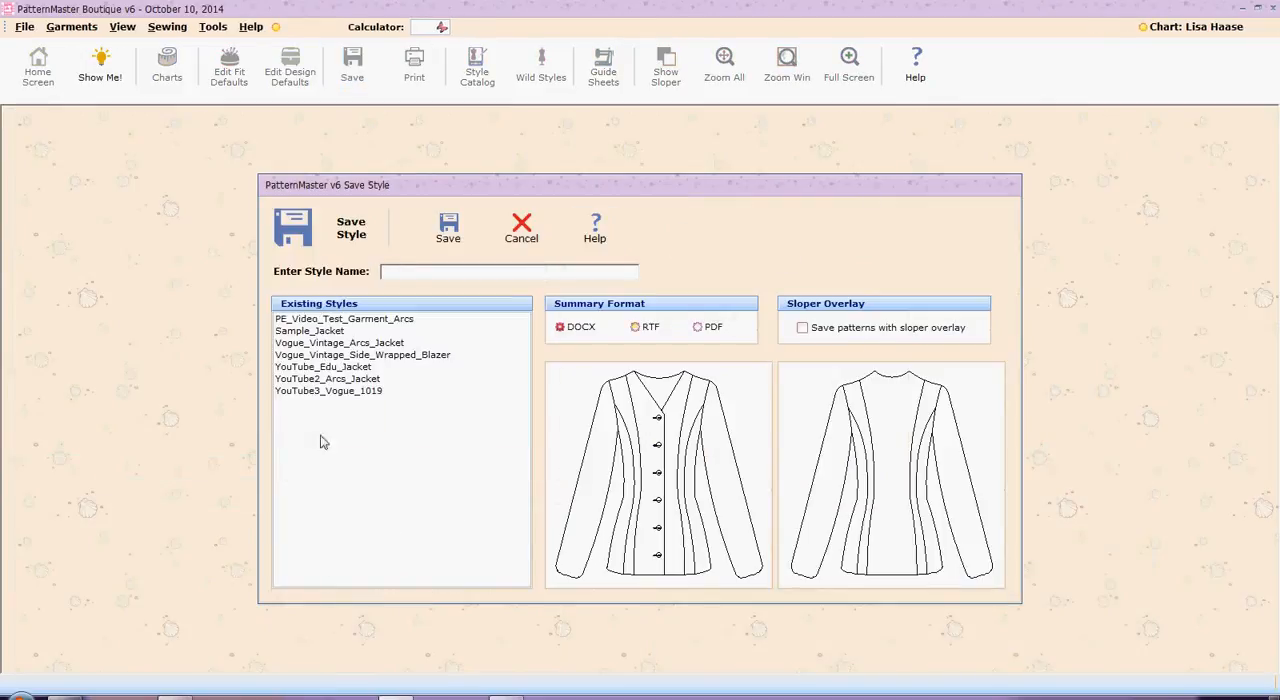
pyautogui.click(370, 393)
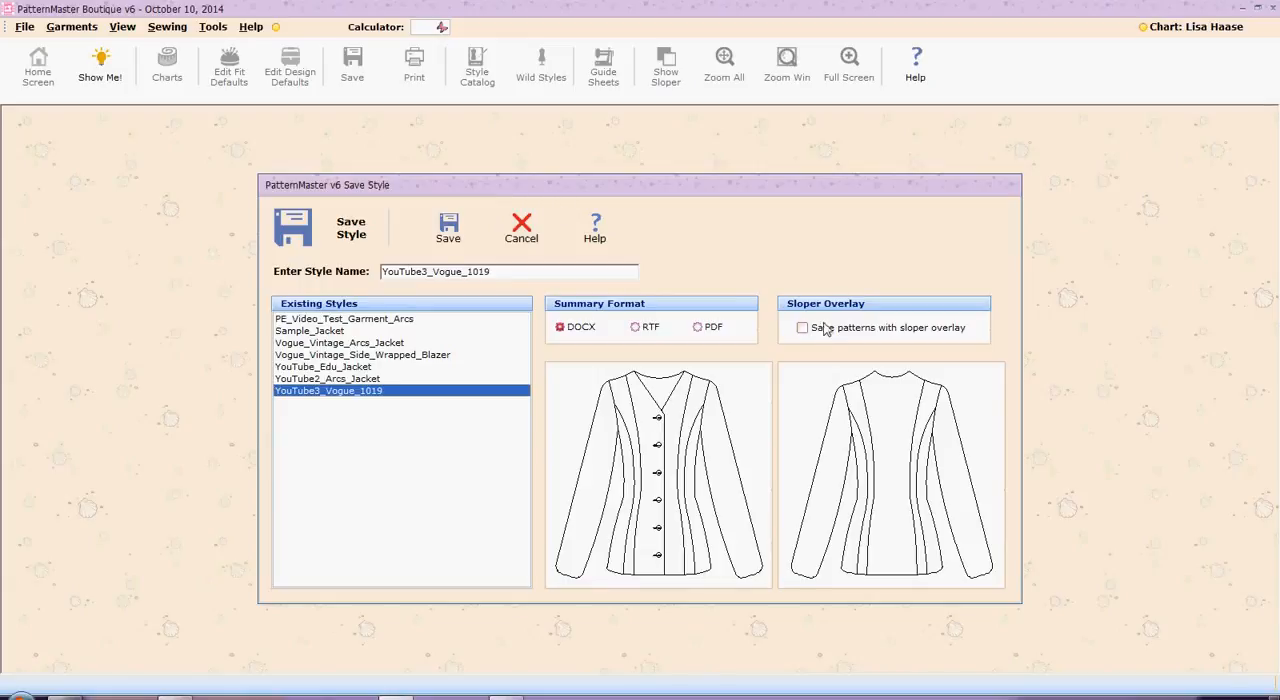
pyautogui.click(802, 329)
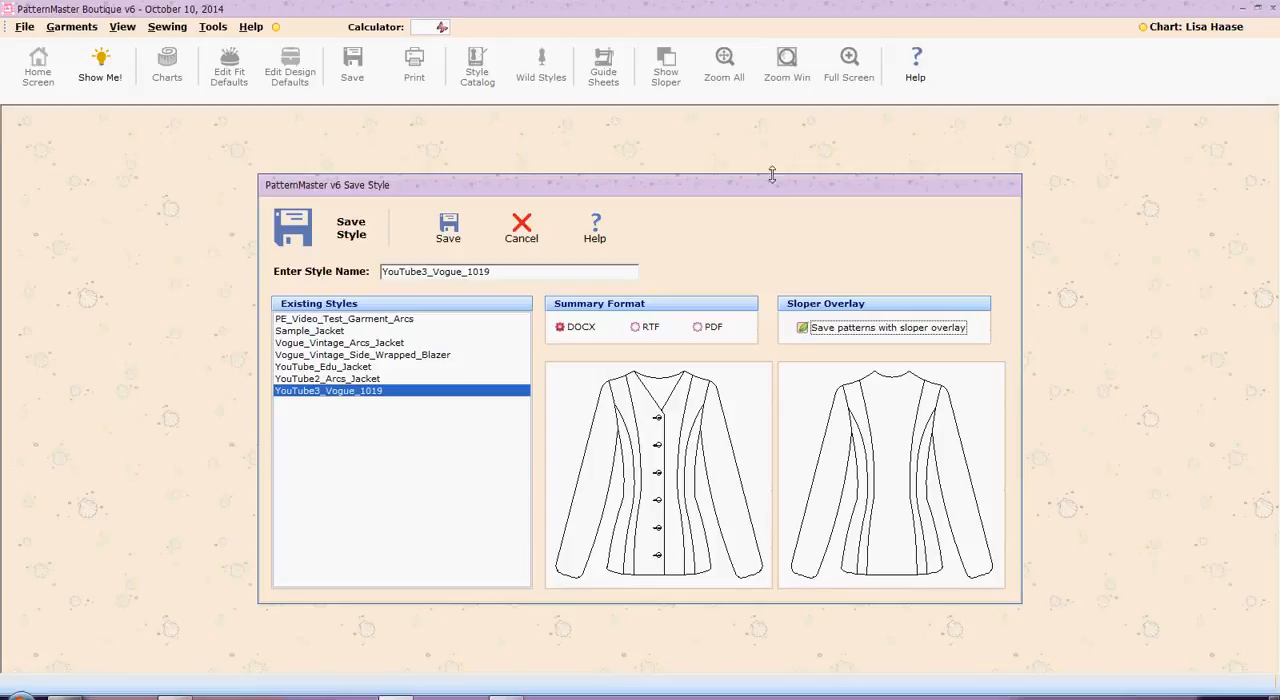
pyautogui.click(448, 230)
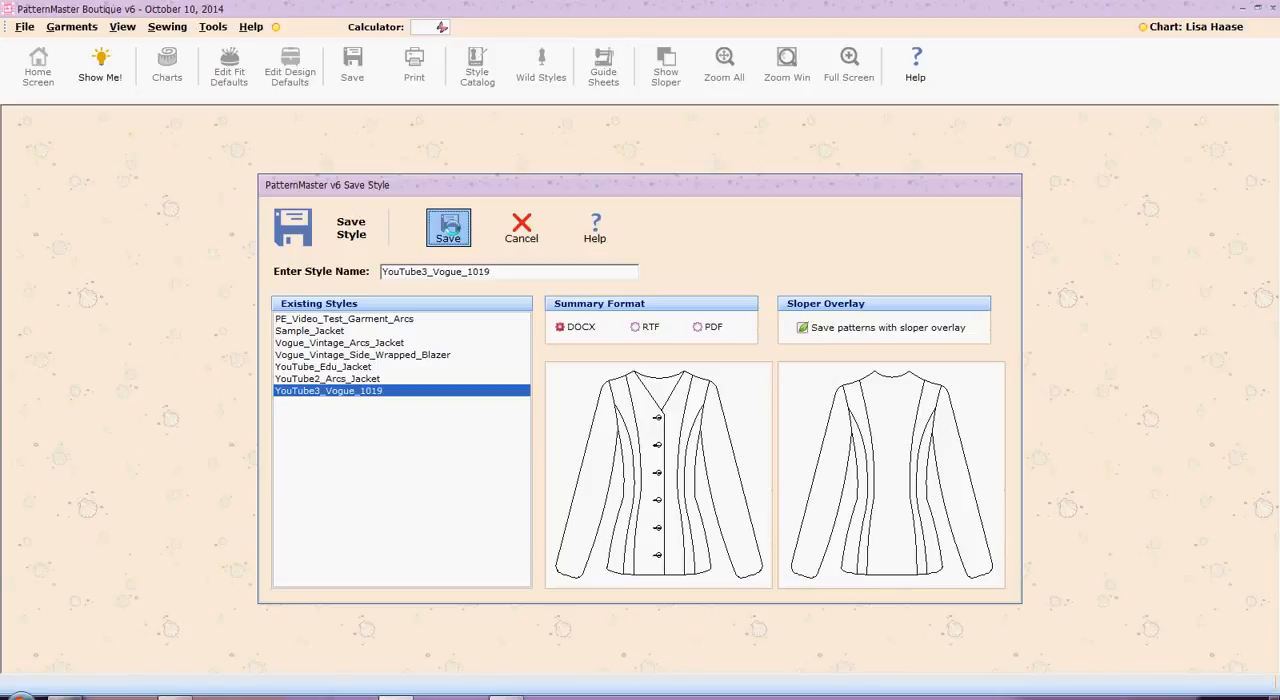
pyautogui.click(453, 229)
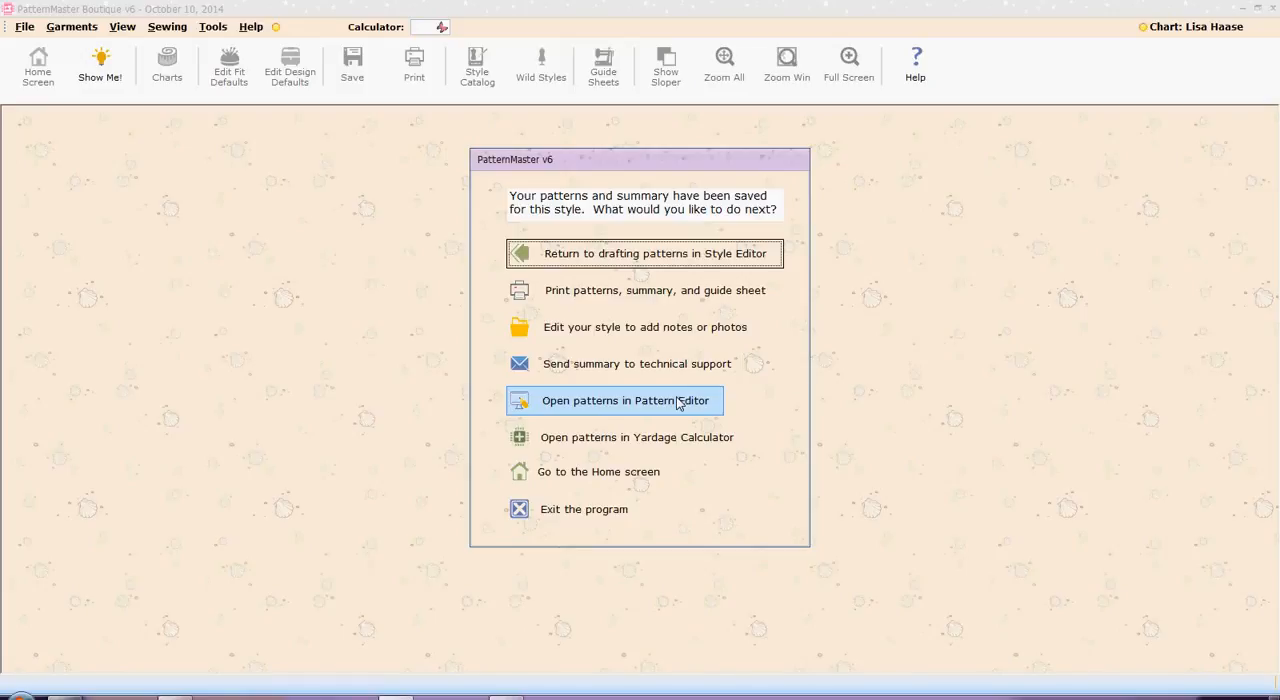
pyautogui.click(591, 512)
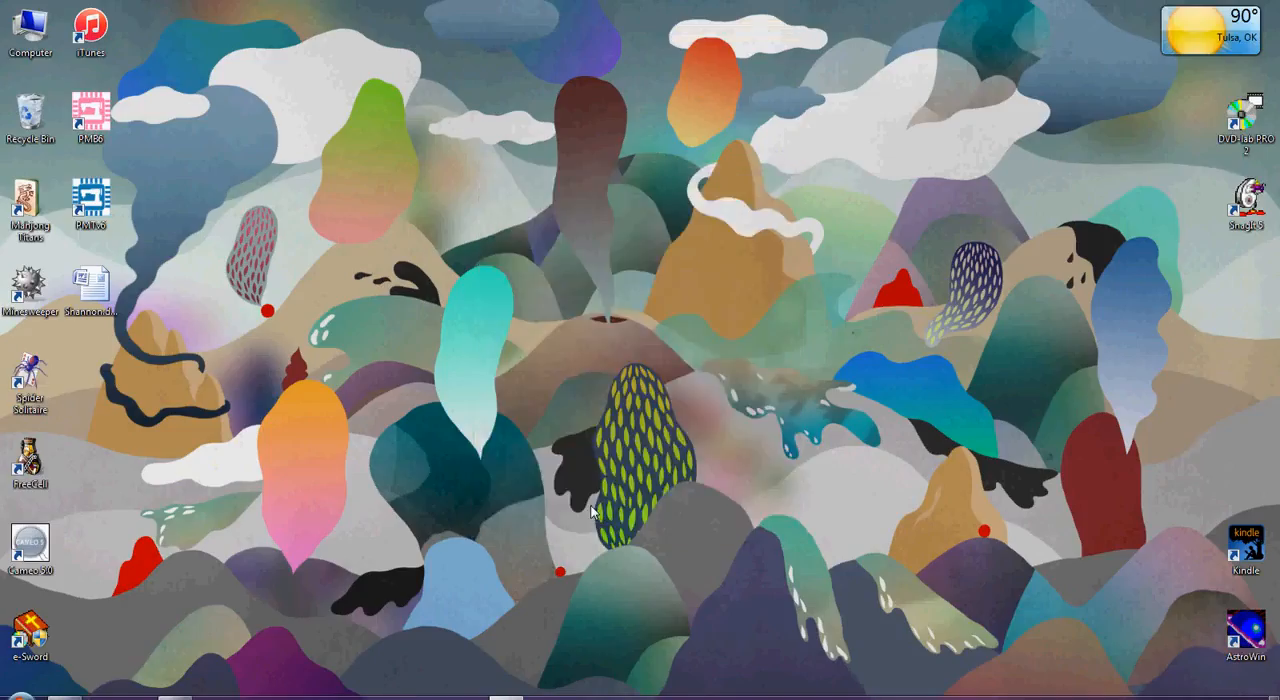